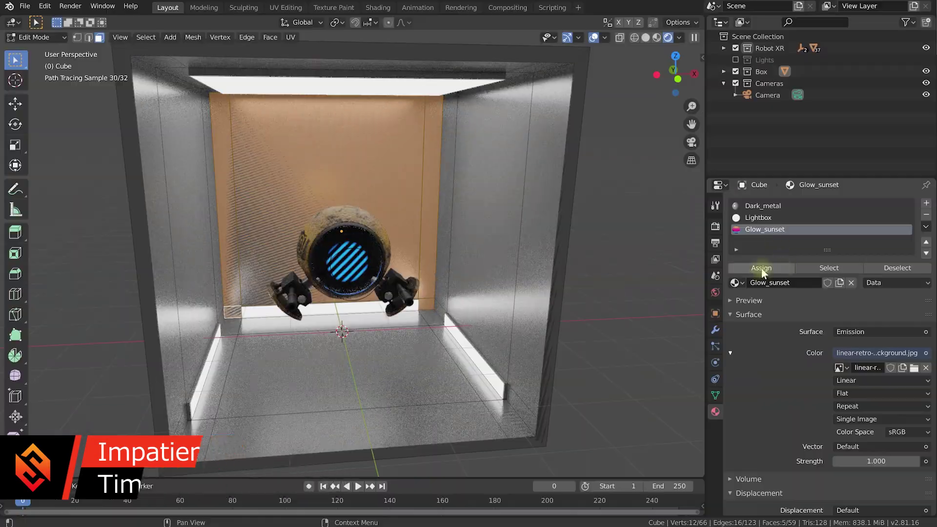
Undo the last edit in the finished robot lightbox scene.
{"action": "key", "text": "ctrl+z"}
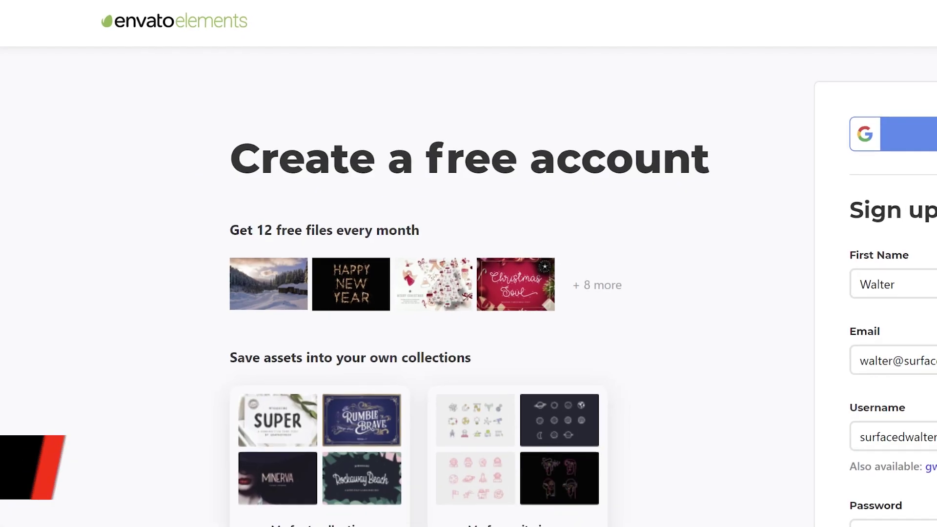
Submit the completed Envato Elements sign-up form and scroll through the free monthly downloads page.
{"action": "key", "text": "Tab"}
{"action": "scroll", "coordinate": [822, 324], "scroll_direction": "down", "scroll_amount": 4}
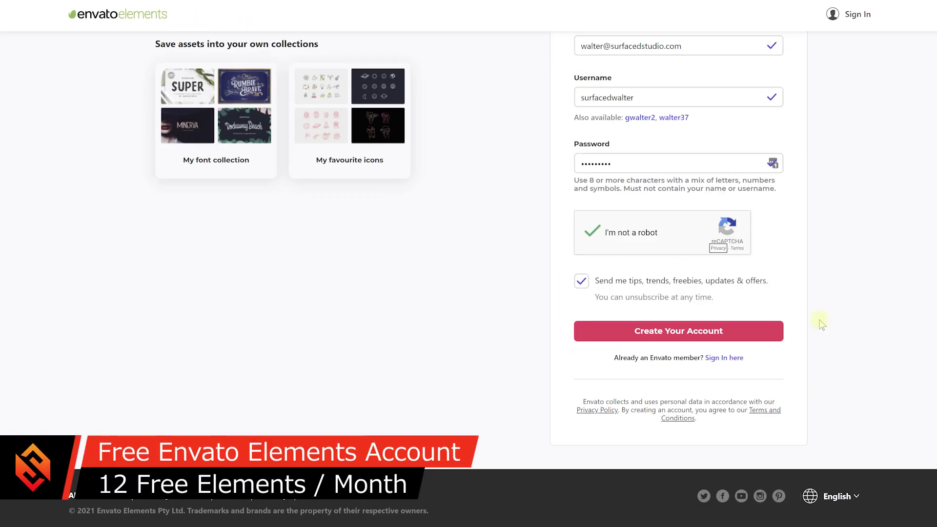
{"action": "left_click", "coordinate": [712, 332]}
{"action": "scroll", "coordinate": [909, 388], "scroll_direction": "down", "scroll_amount": 6}
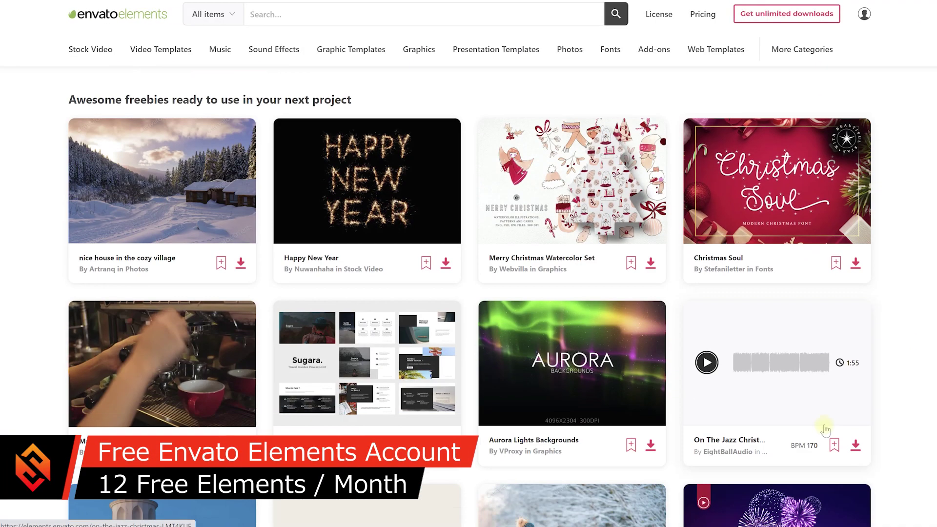
{"action": "scroll", "coordinate": [909, 389], "scroll_direction": "down", "scroll_amount": 8}
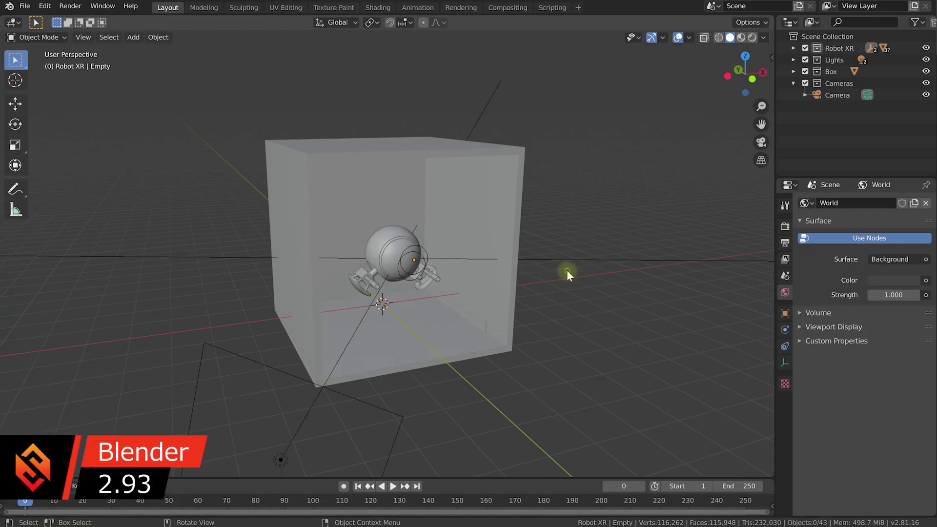
Select the Box cube around the robot and zoom in; its Material tab shows only New.
{"action": "middle_click_drag", "start_coordinate": [566, 271], "coordinate": [571, 273]}
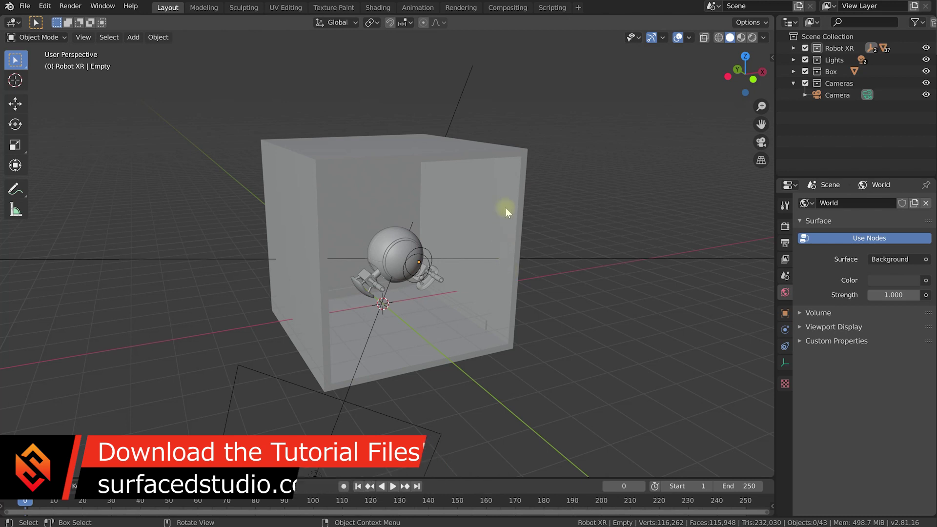
{"action": "left_click", "coordinate": [485, 204]}
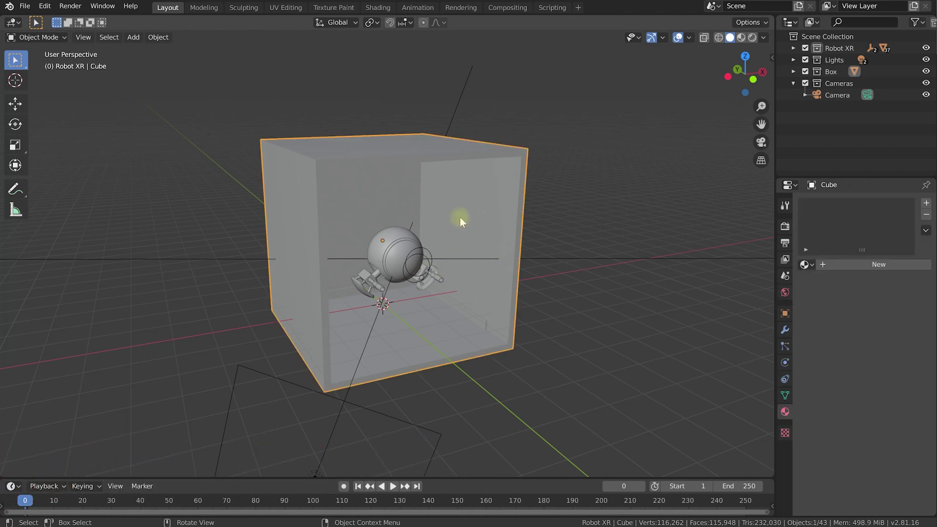
{"action": "scroll", "coordinate": [438, 227], "scroll_direction": "up", "scroll_amount": 3}
{"action": "scroll", "coordinate": [414, 242], "scroll_direction": "up", "scroll_amount": 4}
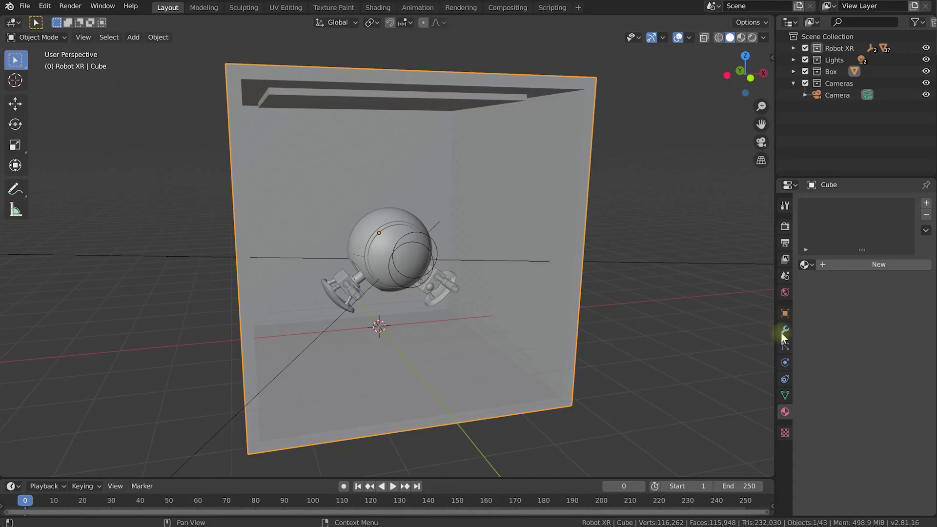
Orbit the viewport to see the left side of the robot's box.
{"action": "middle_click_drag", "start_coordinate": [569, 284], "coordinate": [520, 293]}
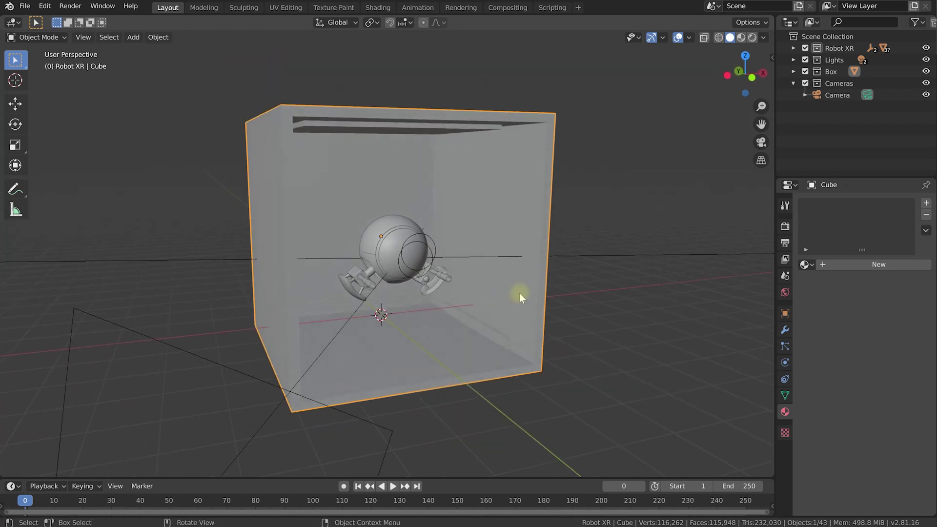
Switch the viewport to Rendered shading and set the render engine to Cycles with GPU Compute.
{"action": "left_click", "coordinate": [753, 38]}
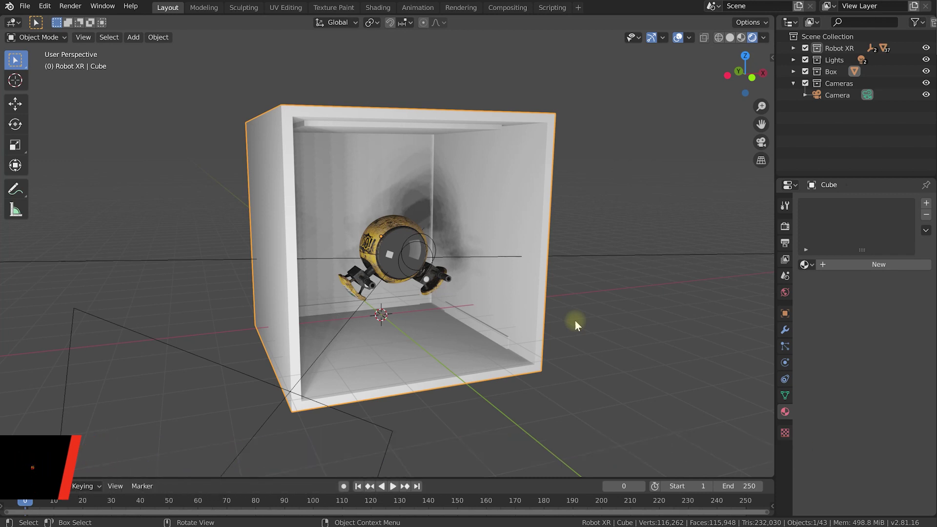
{"action": "left_click", "coordinate": [786, 226]}
{"action": "left_click", "coordinate": [911, 203]}
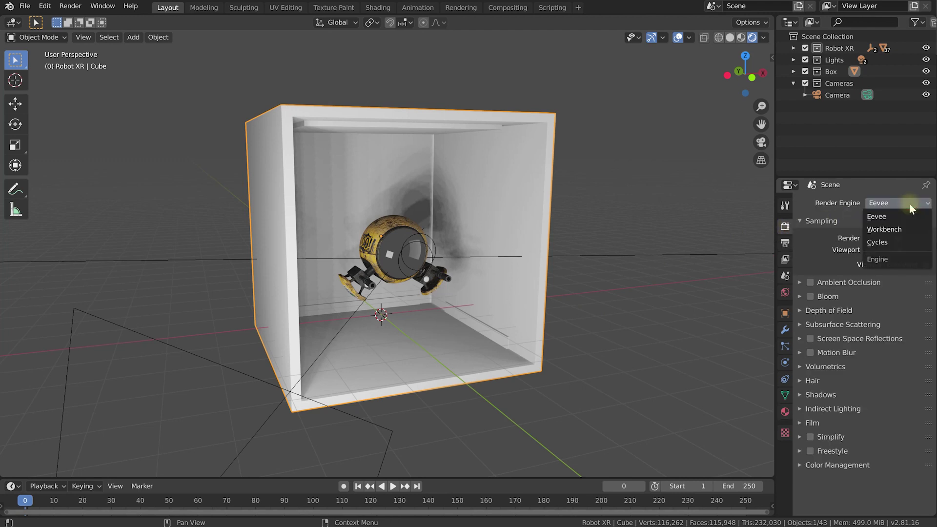
{"action": "left_click", "coordinate": [914, 242]}
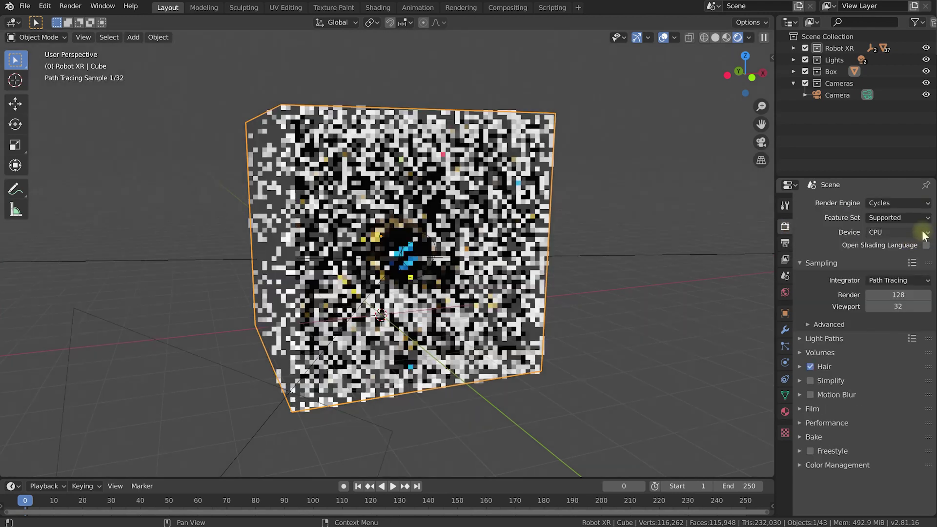
{"action": "left_click", "coordinate": [911, 232]}
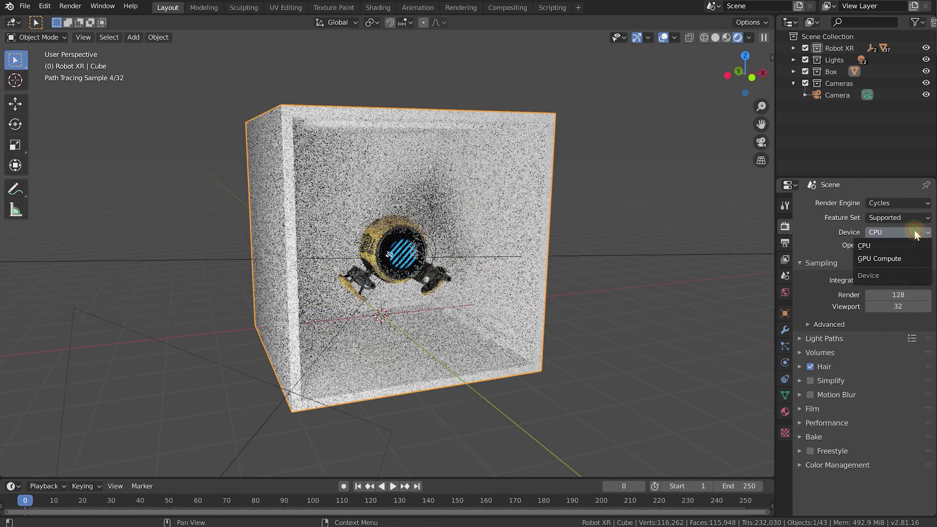
{"action": "left_click", "coordinate": [898, 259]}
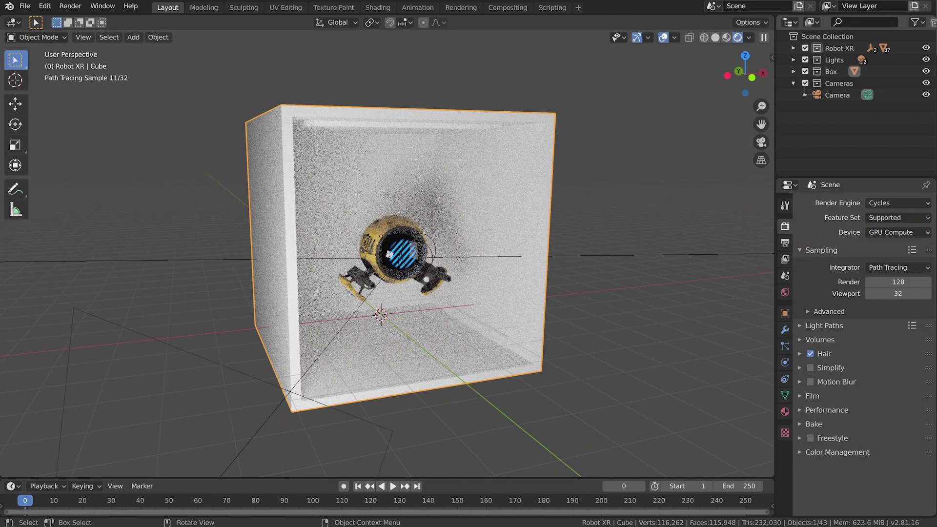
{"action": "middle_click_drag", "start_coordinate": [429, 294], "coordinate": [286, 408]}
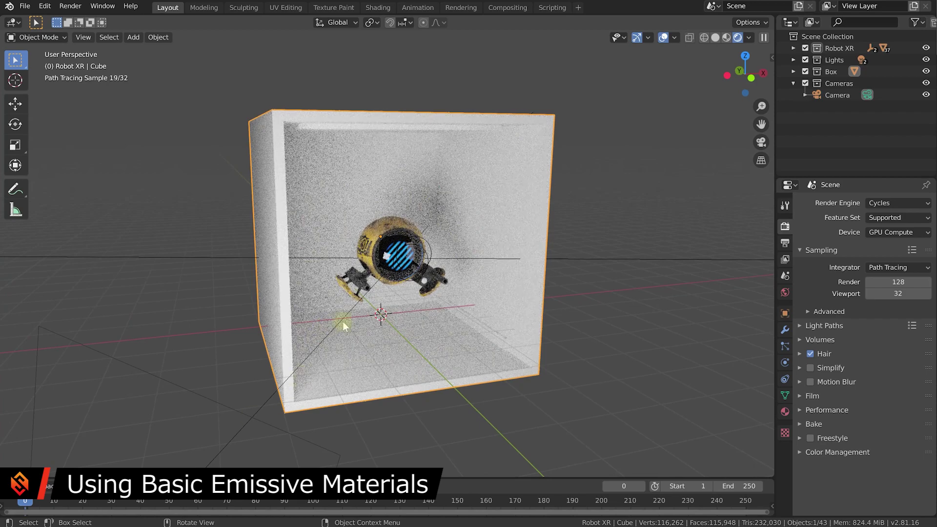
Exclude the Lights collection so only the robot's blue eye glows, then view the Cube's material tab.
{"action": "scroll", "coordinate": [282, 358], "scroll_direction": "down", "scroll_amount": 5}
{"action": "scroll", "coordinate": [404, 263], "scroll_direction": "up", "scroll_amount": 5}
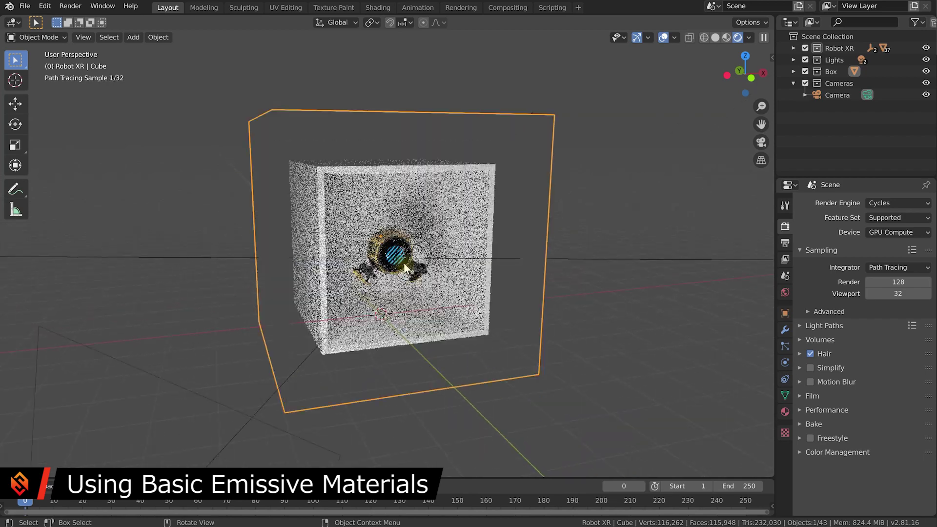
{"action": "scroll", "coordinate": [405, 263], "scroll_direction": "up", "scroll_amount": 2}
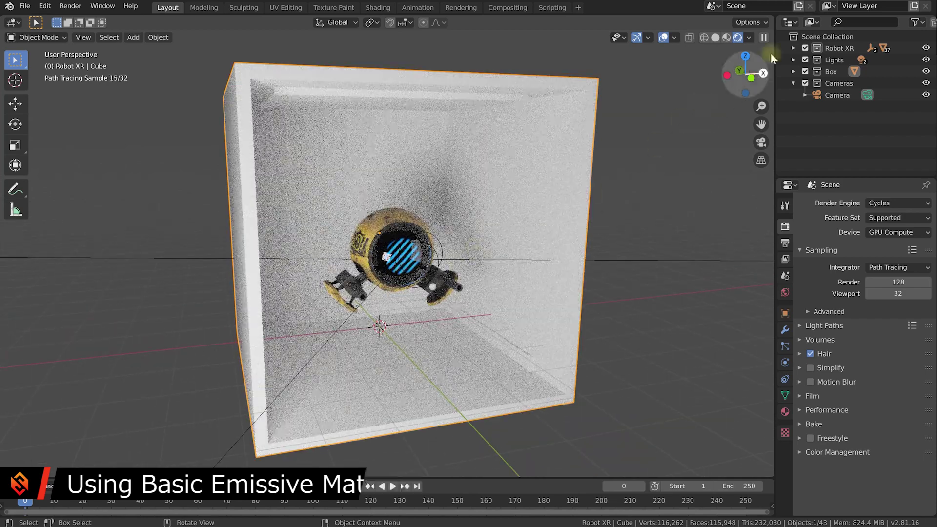
{"action": "left_click", "coordinate": [805, 60]}
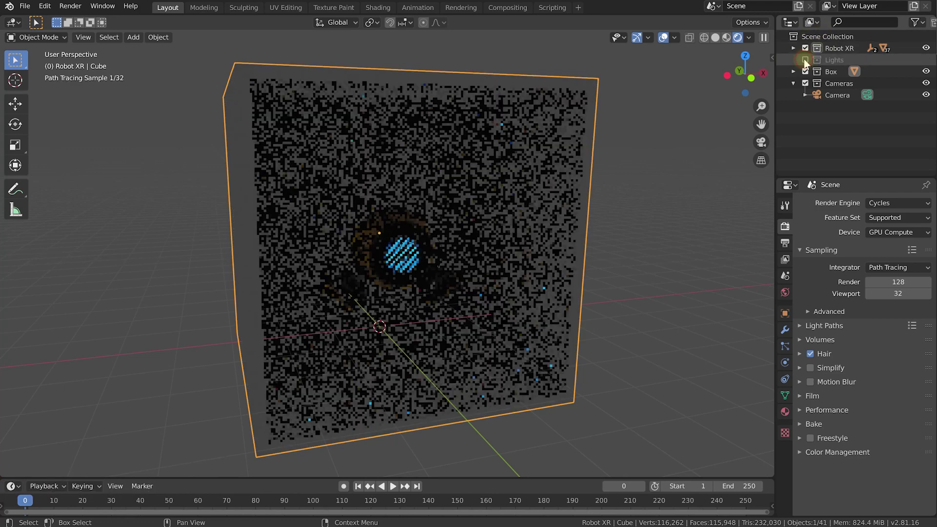
{"action": "scroll", "coordinate": [552, 268], "scroll_direction": "down", "scroll_amount": 2}
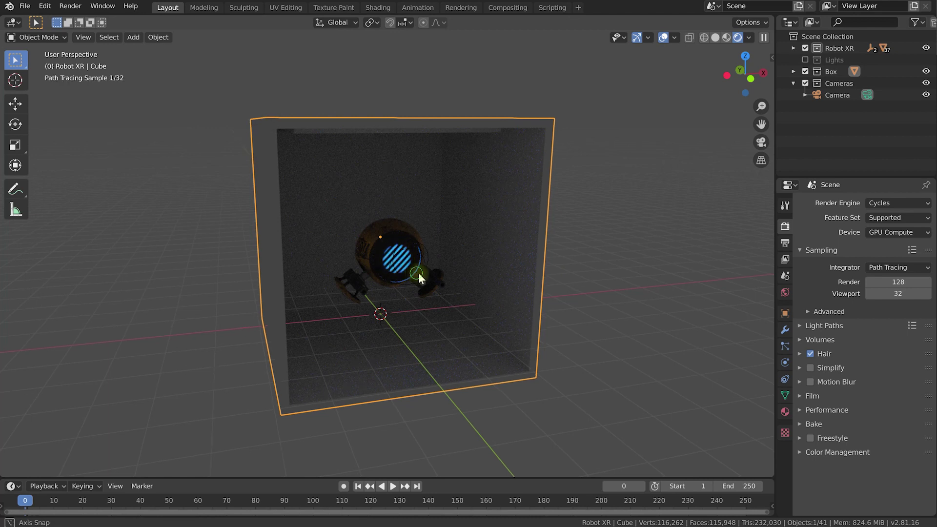
{"action": "middle_click_drag", "start_coordinate": [418, 273], "coordinate": [414, 263]}
{"action": "mouse_move", "coordinate": [479, 293]}
{"action": "middle_mouse_down"}
{"action": "mouse_move", "coordinate": [464, 264]}
{"action": "mouse_move", "coordinate": [461, 272]}
{"action": "middle_mouse_up"}
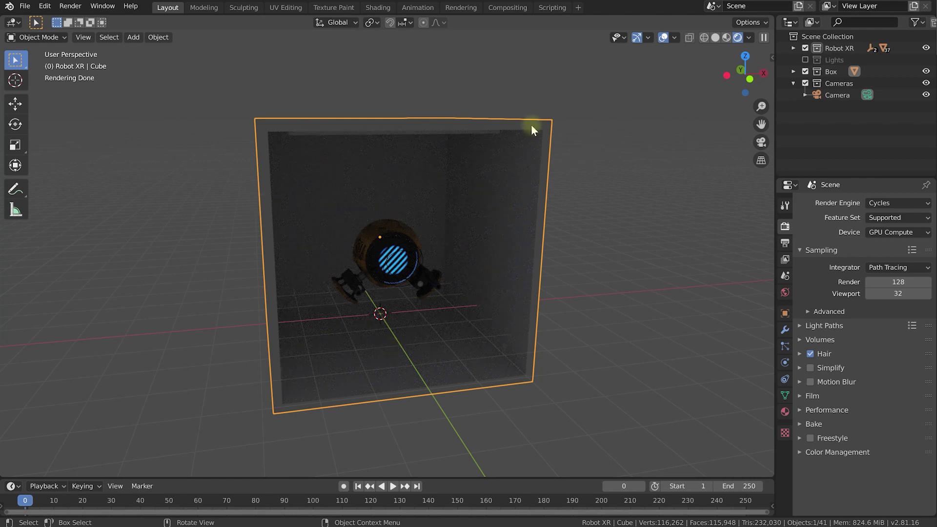
{"action": "left_click", "coordinate": [785, 412]}
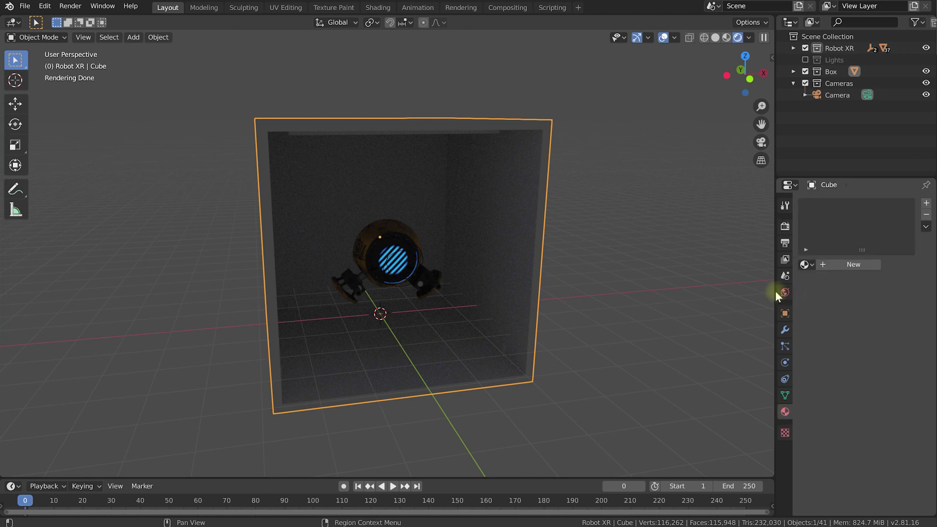
Create a new material for the box named 'Lightbox'.
{"action": "left_click_drag", "start_coordinate": [775, 291], "coordinate": [775, 286]}
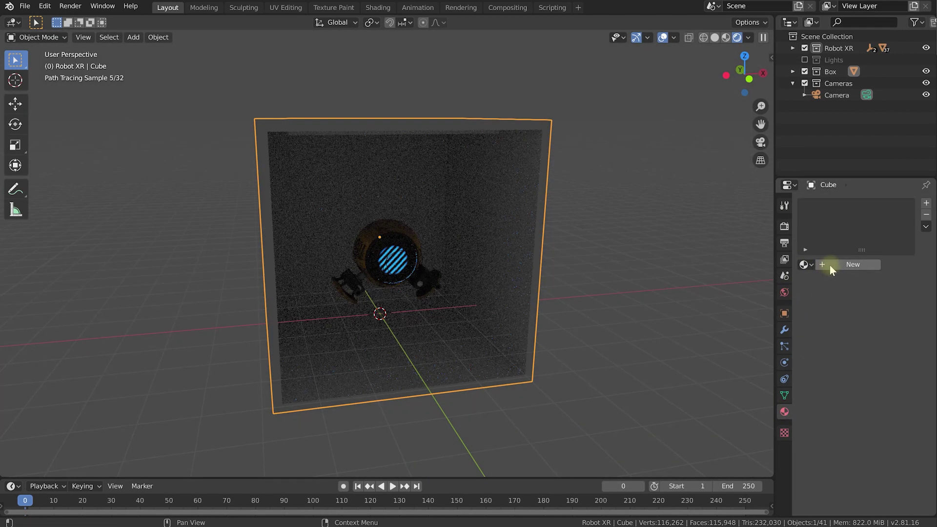
{"action": "left_click", "coordinate": [830, 265]}
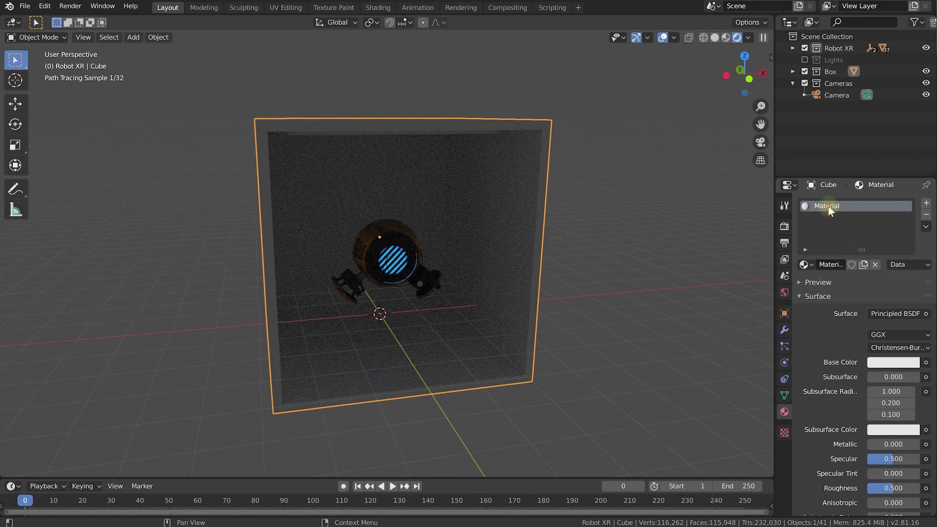
{"action": "double_click", "coordinate": [828, 206]}
{"action": "type", "text": "Lightbox"}
{"action": "key", "text": "Return"}
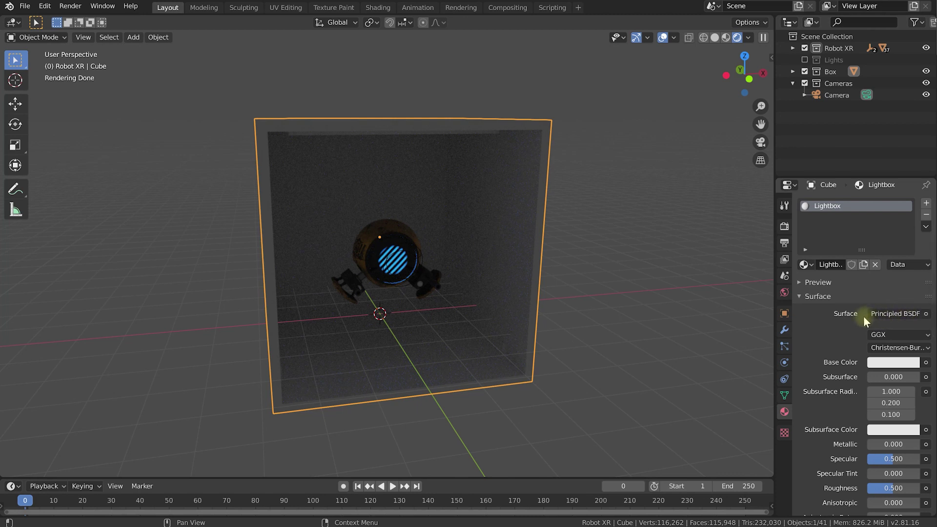
Raise the Lightbox emission colour to full white so the box lights the robot.
{"action": "scroll", "coordinate": [818, 406], "scroll_direction": "down", "scroll_amount": 6}
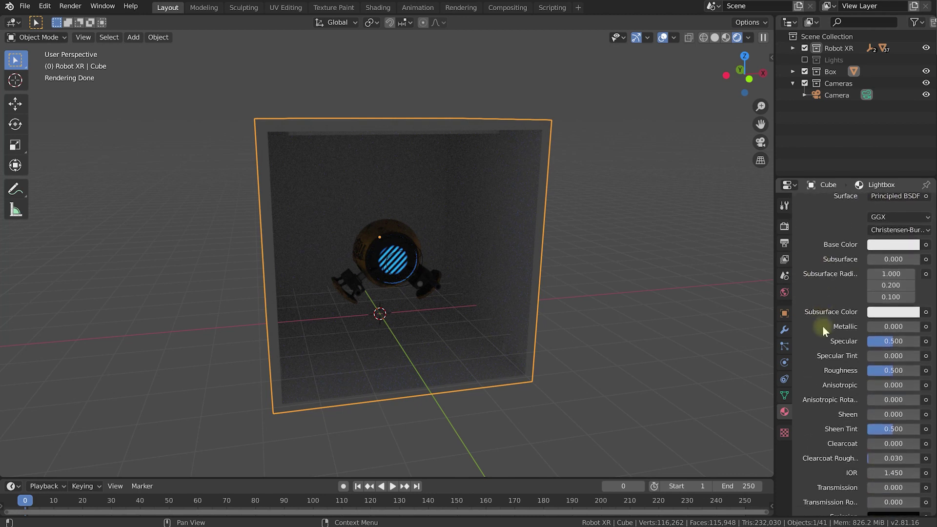
{"action": "middle_click_drag", "start_coordinate": [830, 425], "coordinate": [830, 274]}
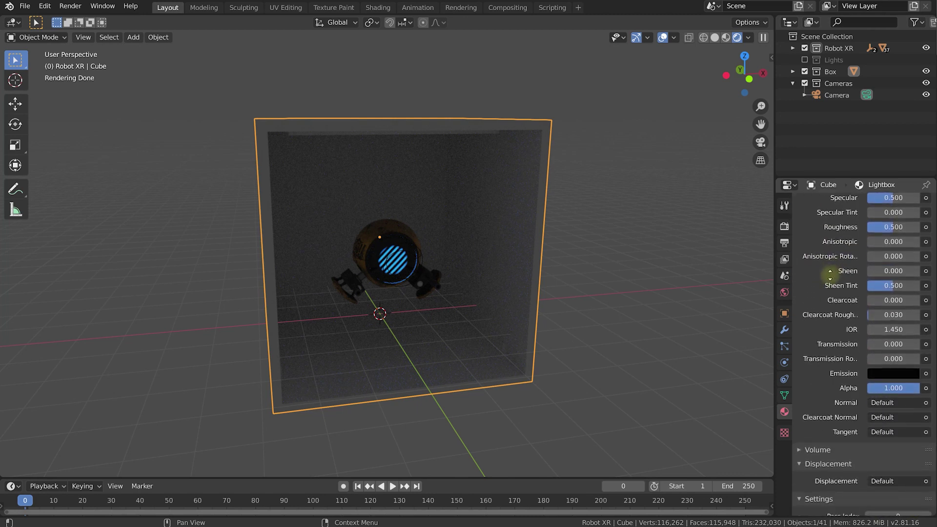
{"action": "left_click", "coordinate": [883, 374]}
{"action": "left_click", "coordinate": [910, 291]}
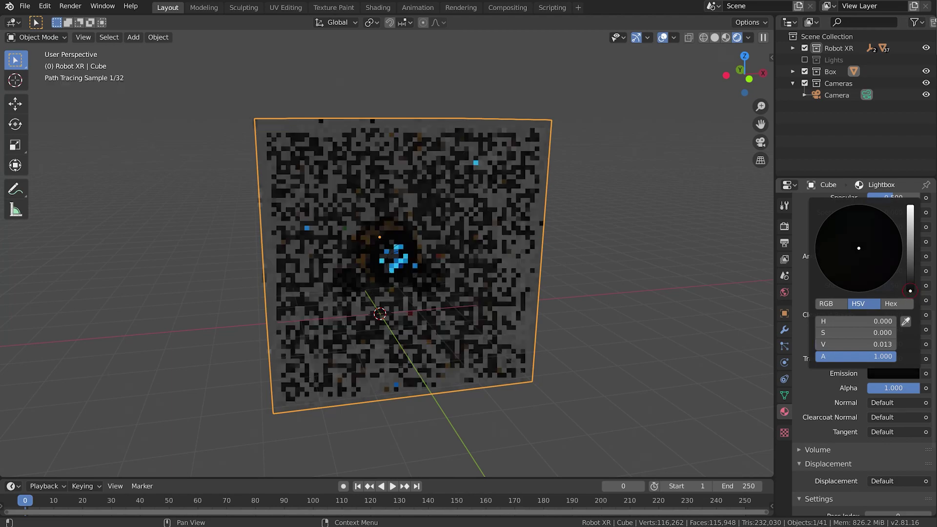
{"action": "left_click_drag", "start_coordinate": [910, 292], "coordinate": [910, 205]}
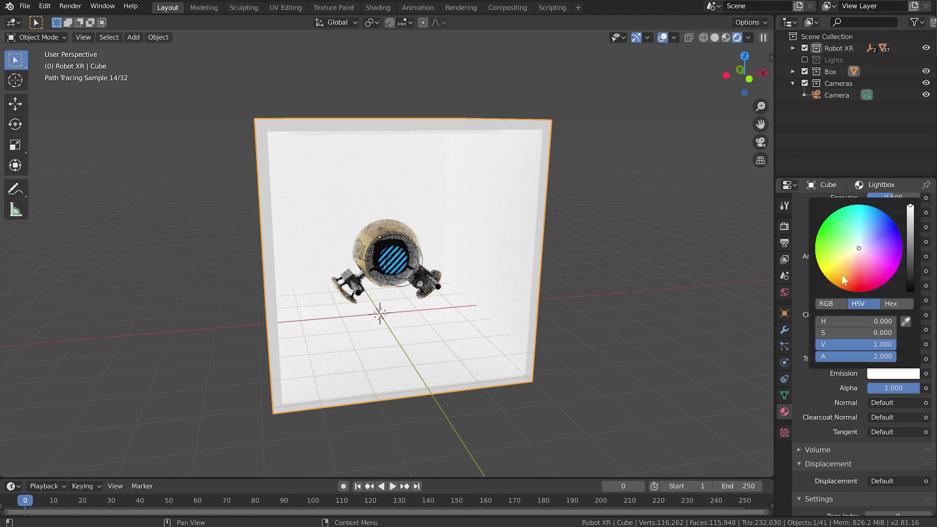
{"action": "scroll", "coordinate": [414, 250], "scroll_direction": "up", "scroll_amount": 5}
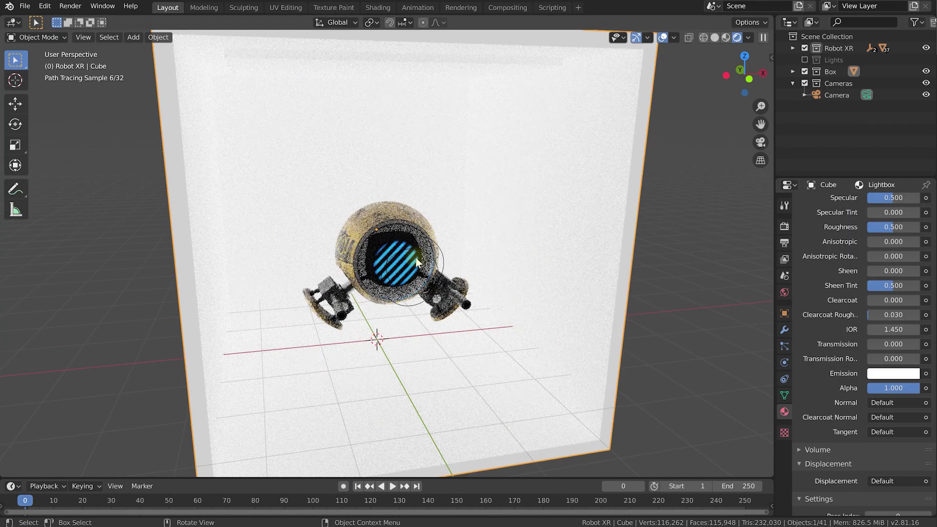
{"action": "middle_click_drag", "start_coordinate": [415, 256], "coordinate": [429, 259]}
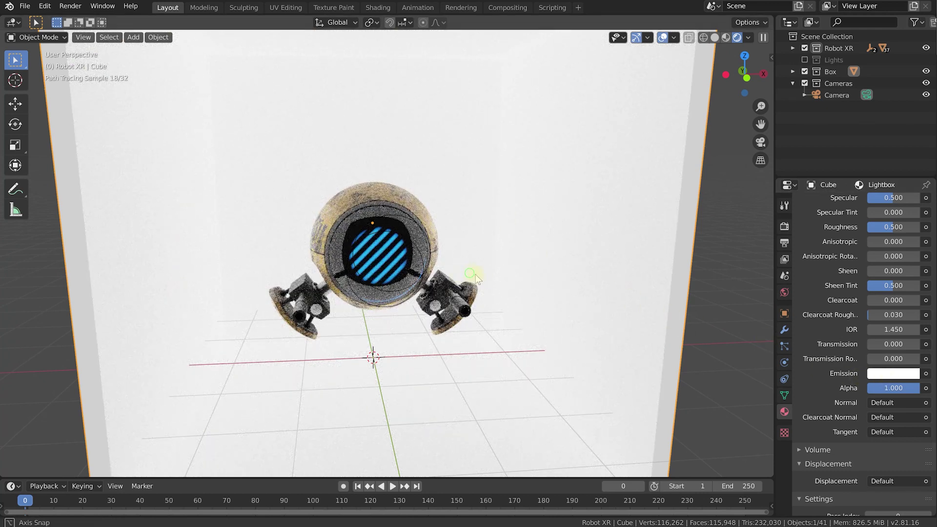
{"action": "middle_click_drag", "start_coordinate": [586, 273], "coordinate": [468, 279]}
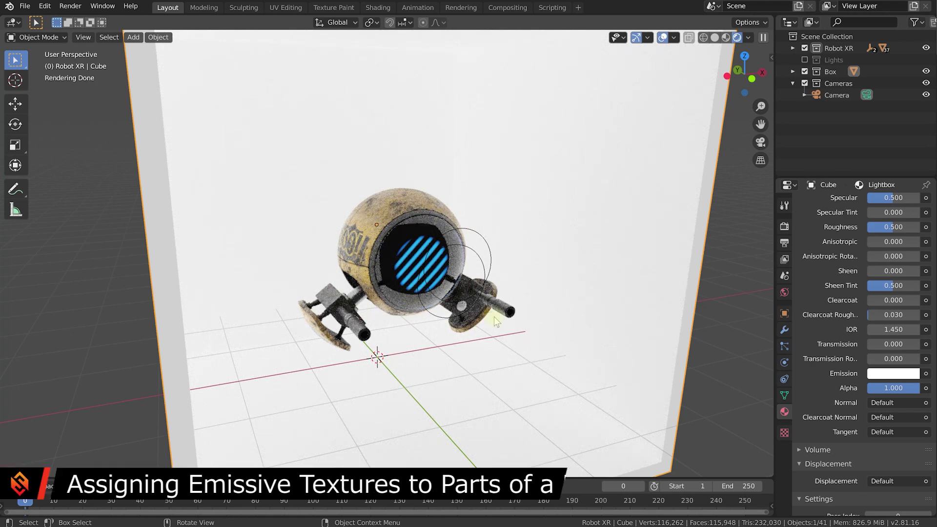
{"action": "middle_click_drag", "start_coordinate": [412, 294], "coordinate": [457, 301]}
{"action": "scroll", "coordinate": [450, 301], "scroll_direction": "down", "scroll_amount": 4}
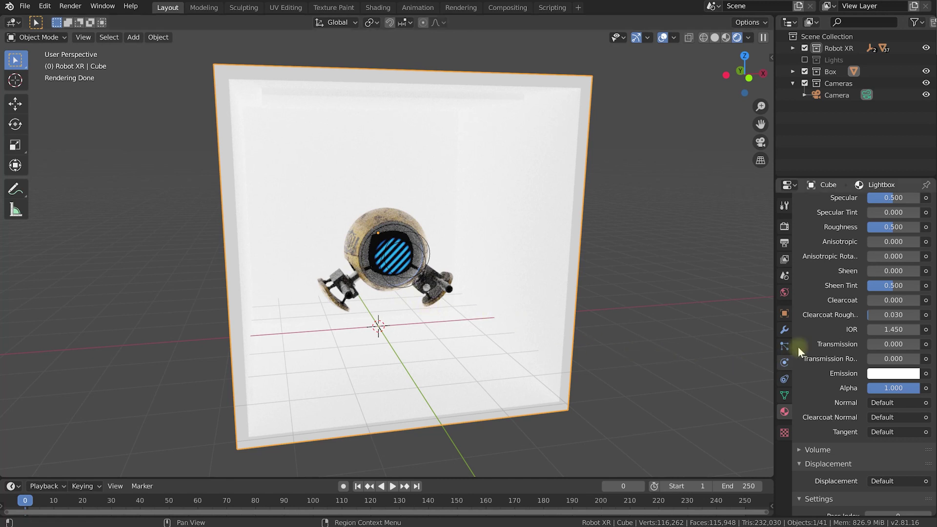
Remove the Lightbox material from the box and create a new material named 'Dark_metal'.
{"action": "scroll", "coordinate": [836, 246], "scroll_direction": "up", "scroll_amount": 12}
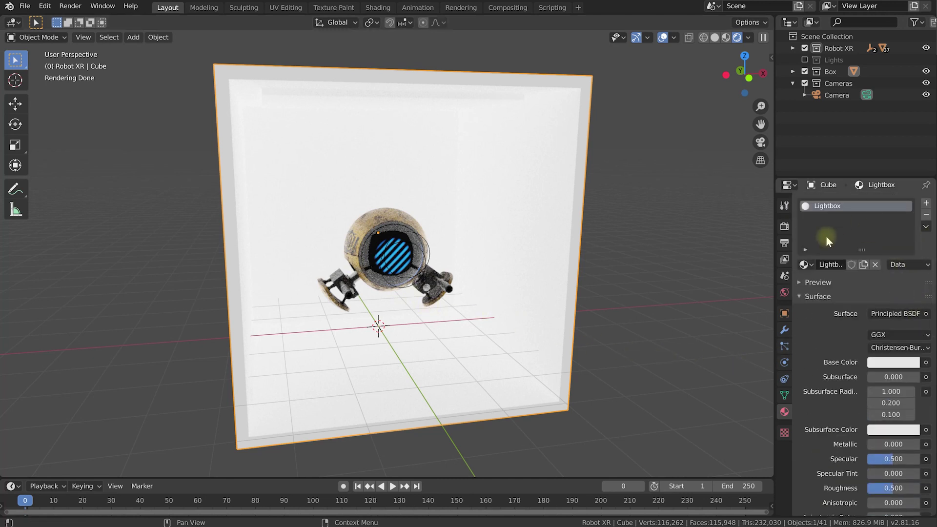
{"action": "left_click", "coordinate": [833, 208]}
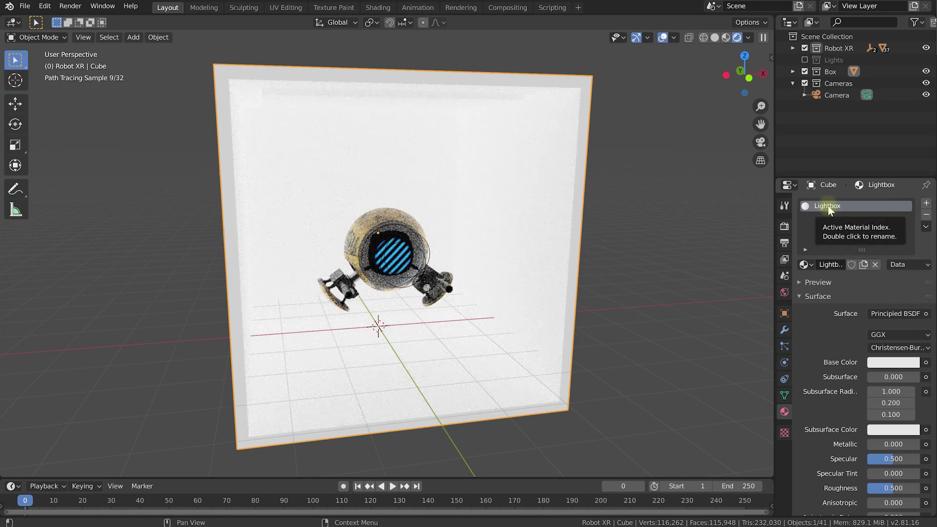
{"action": "left_click", "coordinate": [926, 215]}
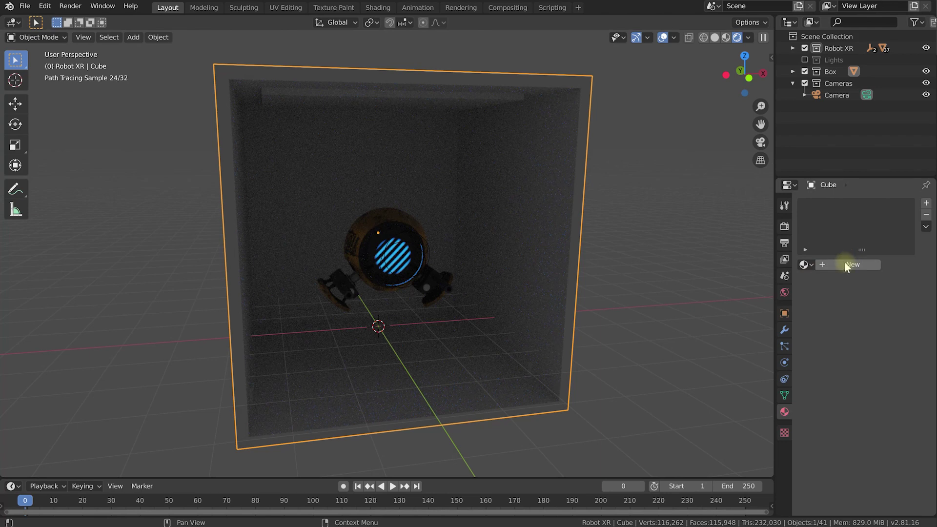
{"action": "left_click", "coordinate": [844, 265]}
{"action": "double_click", "coordinate": [824, 208]}
{"action": "type", "text": "Dar"}
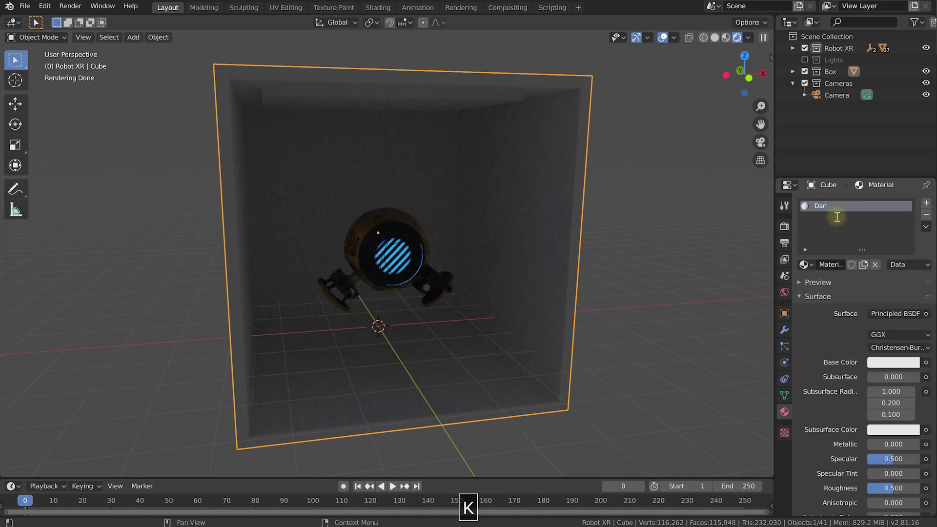
{"action": "type", "text": "k_metal"}
{"action": "key", "text": "Return"}
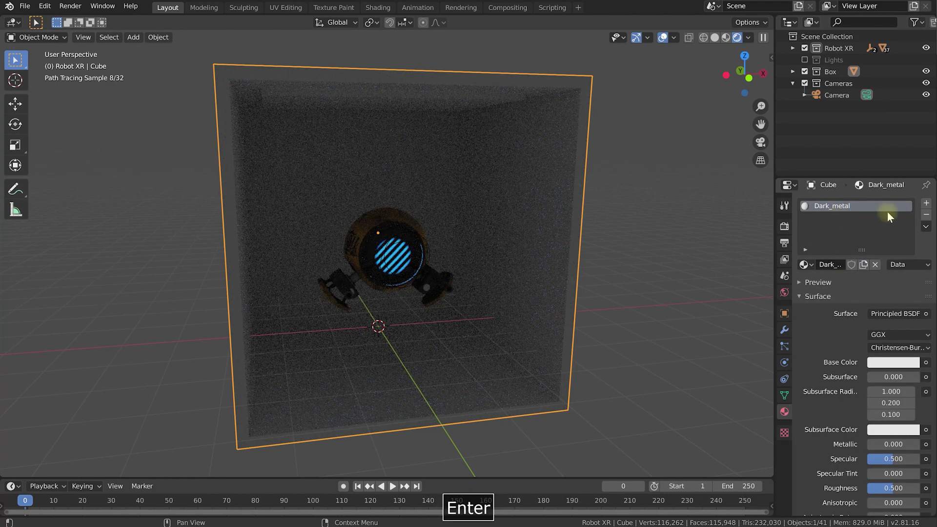
Give Dark_metal a dark grey base colour and metallic 0.628, then add a second material slot.
{"action": "scroll", "coordinate": [886, 211], "scroll_direction": "down", "scroll_amount": 4}
{"action": "left_click", "coordinate": [893, 291]}
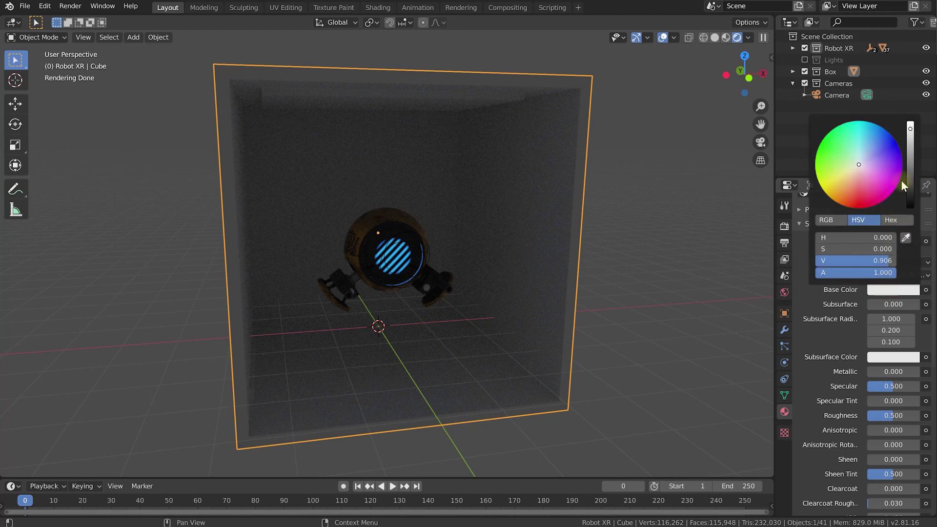
{"action": "left_click", "coordinate": [911, 152]}
{"action": "left_click_drag", "start_coordinate": [881, 372], "coordinate": [880, 416]}
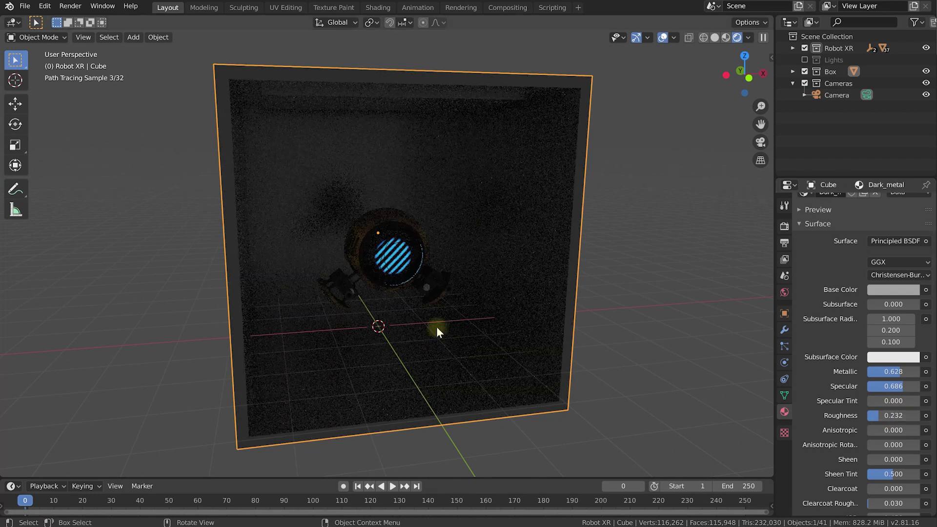
{"action": "scroll", "coordinate": [859, 241], "scroll_direction": "up", "scroll_amount": 5}
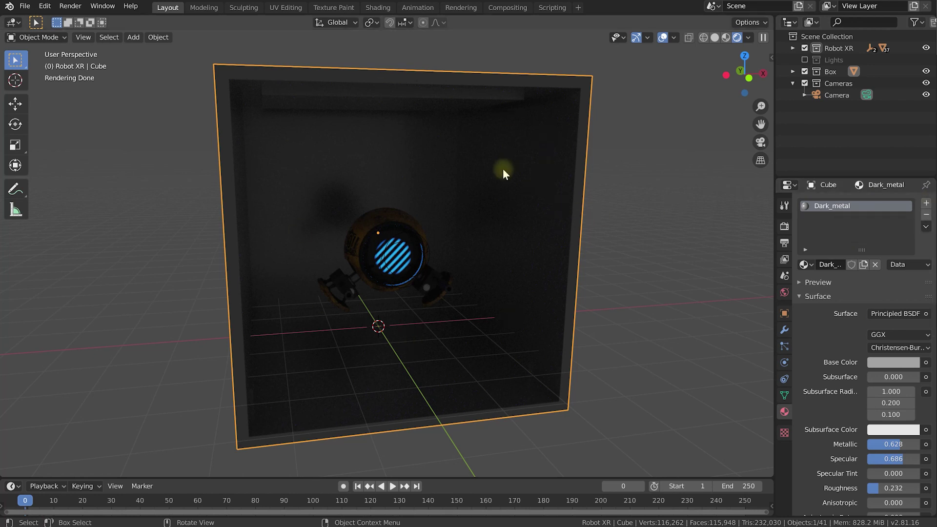
{"action": "left_click", "coordinate": [927, 203]}
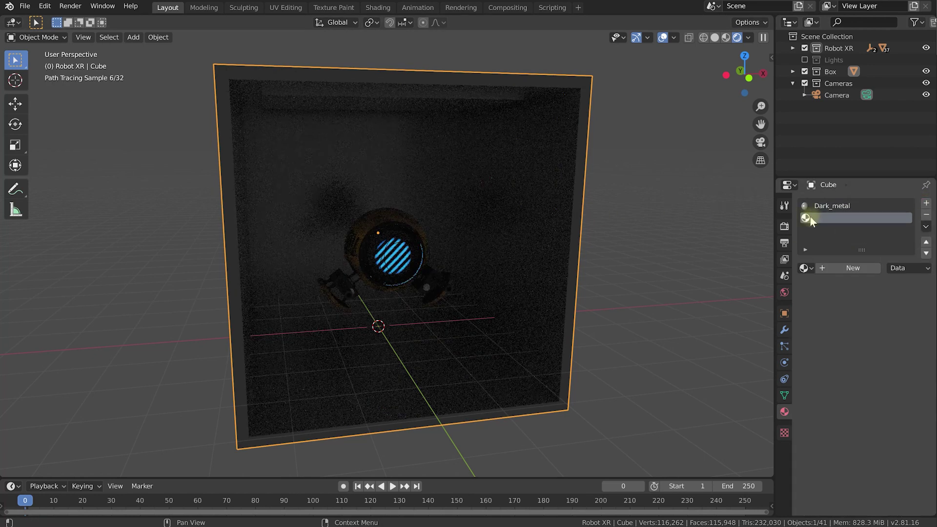
{"action": "left_click", "coordinate": [811, 268]}
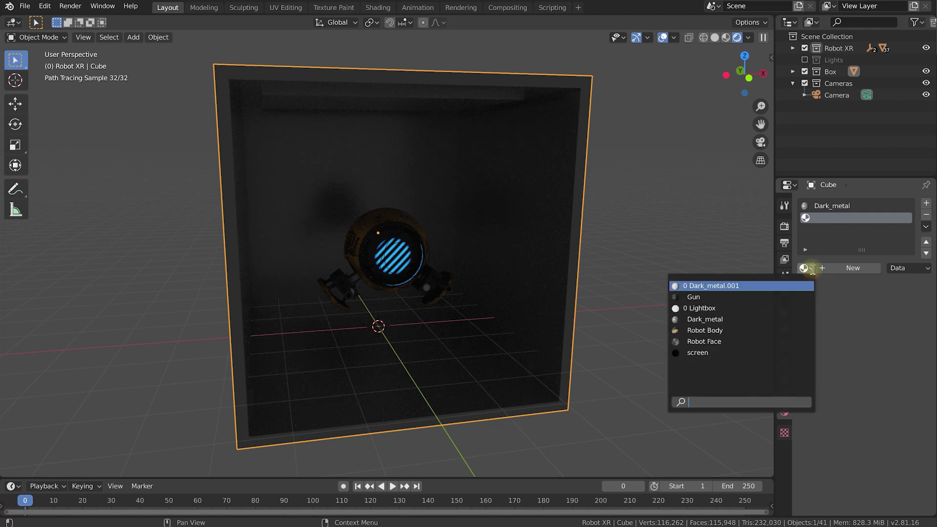
Load Lightbox into the new slot and select the box's ceiling face in Edit Mode.
{"action": "left_click", "coordinate": [707, 308]}
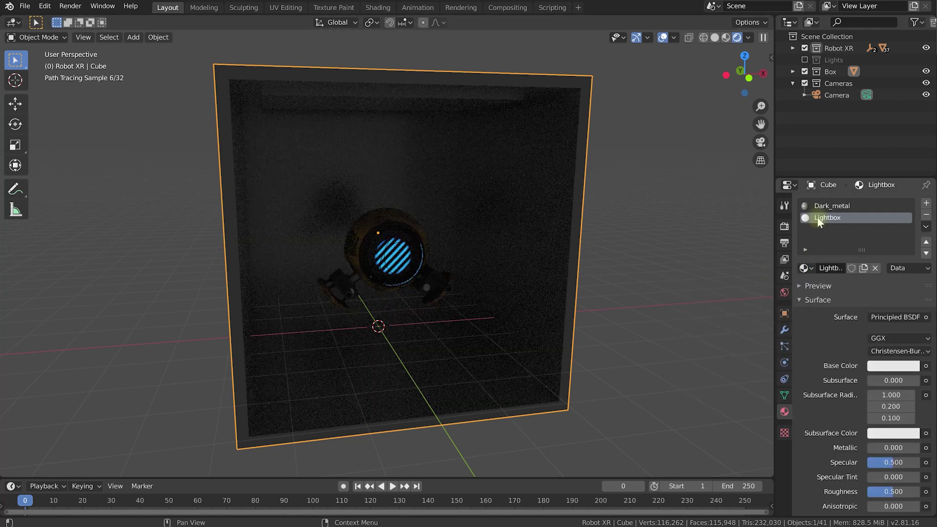
{"action": "mouse_move", "coordinate": [437, 159]}
{"action": "middle_mouse_down"}
{"action": "mouse_move", "coordinate": [500, 63]}
{"action": "mouse_move", "coordinate": [551, 155]}
{"action": "mouse_move", "coordinate": [620, 172]}
{"action": "mouse_move", "coordinate": [534, 167]}
{"action": "mouse_move", "coordinate": [477, 177]}
{"action": "mouse_move", "coordinate": [373, 157]}
{"action": "mouse_move", "coordinate": [425, 168]}
{"action": "middle_mouse_up"}
{"action": "key", "text": "Tab"}
{"action": "scroll", "coordinate": [410, 155], "scroll_direction": "up", "scroll_amount": 2}
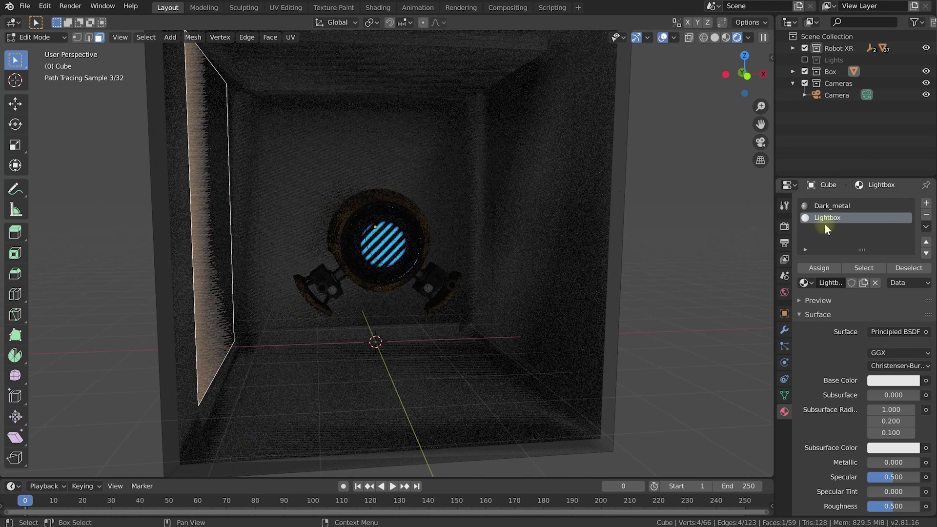
{"action": "left_click", "coordinate": [289, 59]}
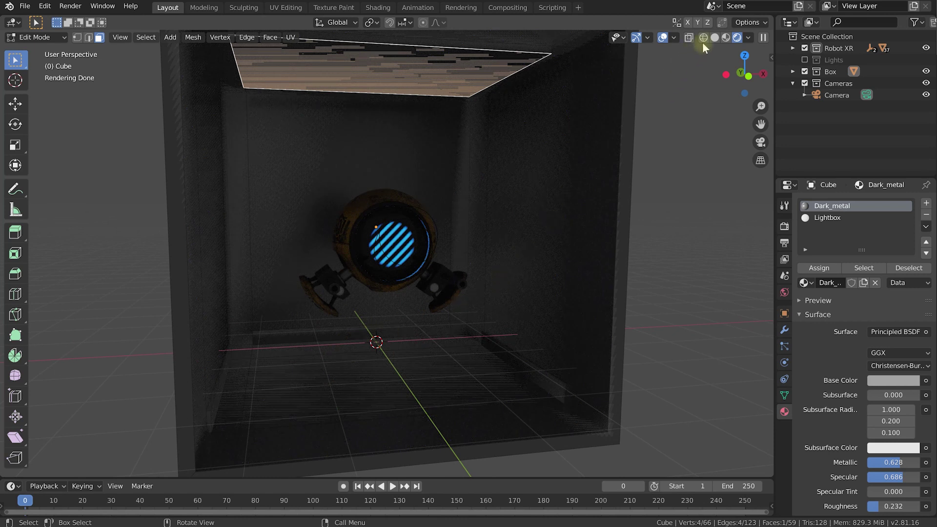
In wireframe view, add the left, back and right floor strips to the selection.
{"action": "left_click", "coordinate": [704, 38]}
{"action": "middle_click_drag", "start_coordinate": [380, 362], "coordinate": [336, 378]}
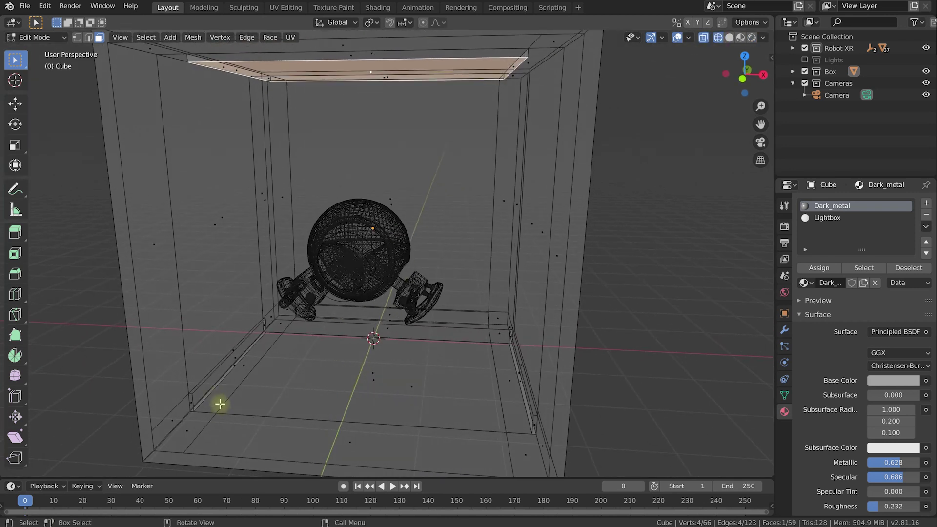
{"action": "left_click", "coordinate": [228, 363], "text": "shift"}
{"action": "left_click", "coordinate": [365, 313], "text": "shift"}
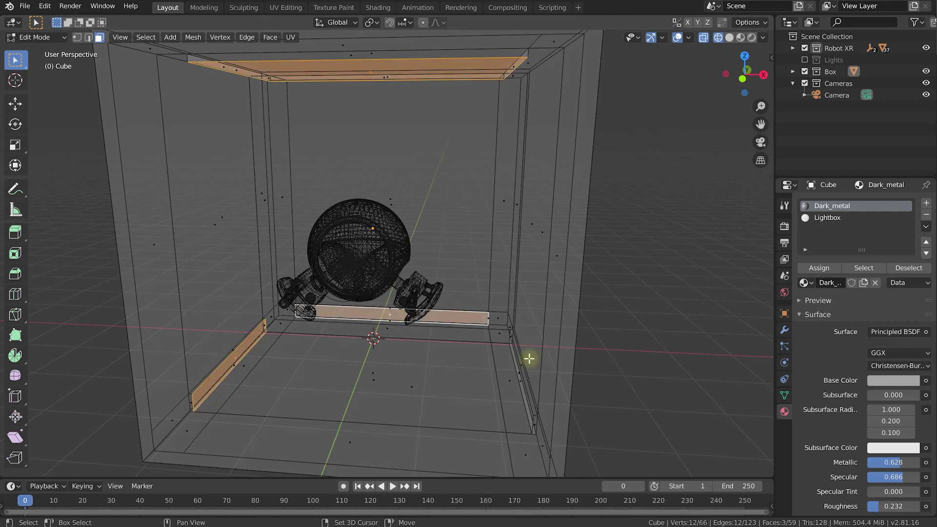
{"action": "middle_click_drag", "start_coordinate": [515, 379], "coordinate": [502, 280]}
{"action": "left_click", "coordinate": [520, 363], "text": "shift"}
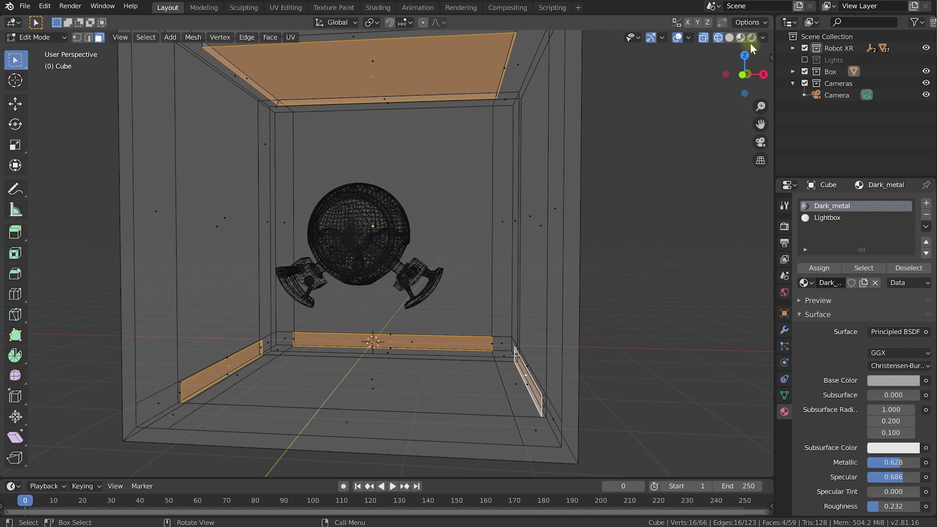
Assign the Lightbox slot to the selected ceiling and floor-strip faces in rendered view.
{"action": "key", "text": "shift+z"}
{"action": "mouse_move", "coordinate": [422, 247]}
{"action": "middle_mouse_down"}
{"action": "mouse_move", "coordinate": [444, 264]}
{"action": "mouse_move", "coordinate": [371, 42]}
{"action": "mouse_move", "coordinate": [529, 267]}
{"action": "middle_mouse_up"}
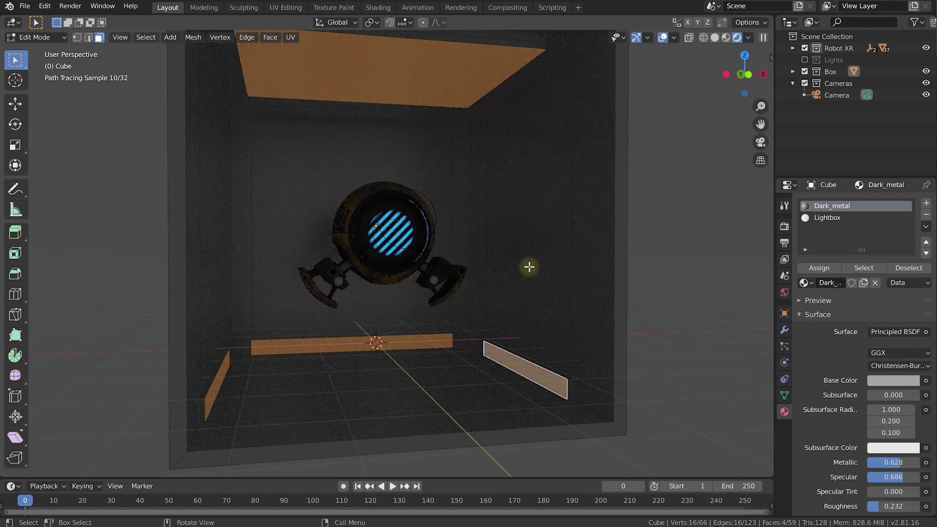
{"action": "left_click", "coordinate": [836, 218]}
{"action": "left_click", "coordinate": [819, 266]}
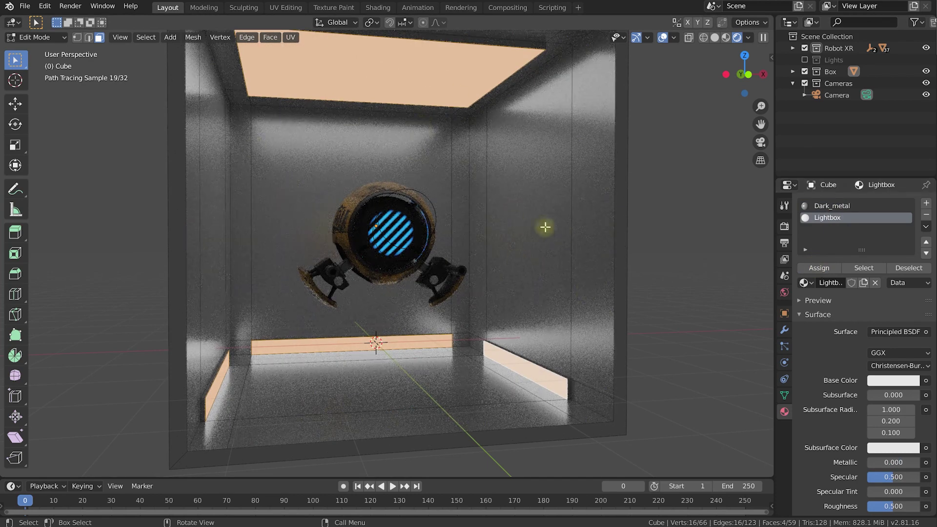
{"action": "key", "text": "Tab"}
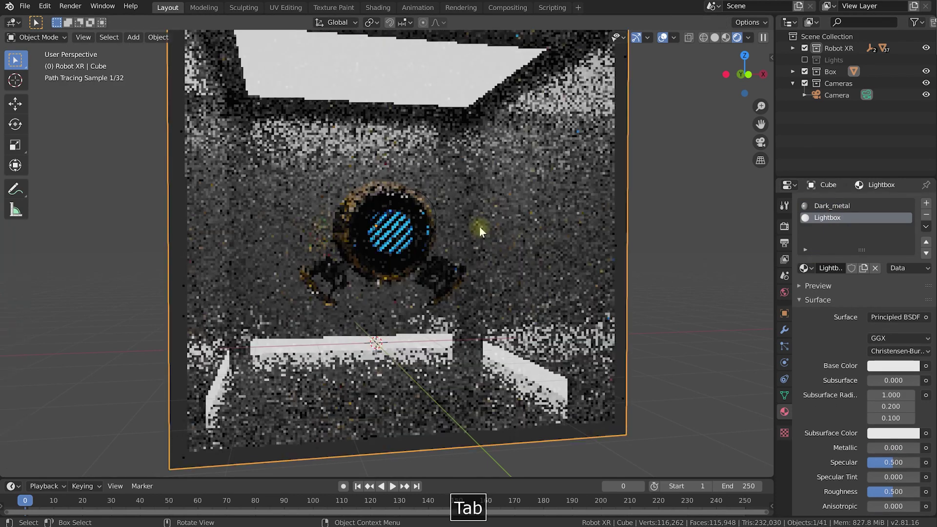
{"action": "middle_click_drag", "start_coordinate": [437, 212], "coordinate": [435, 241]}
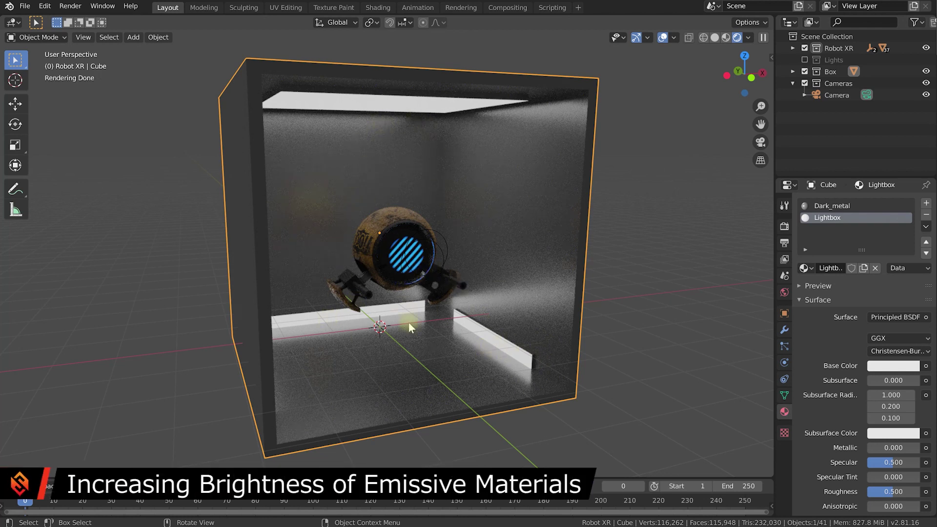
{"action": "left_click", "coordinate": [824, 217]}
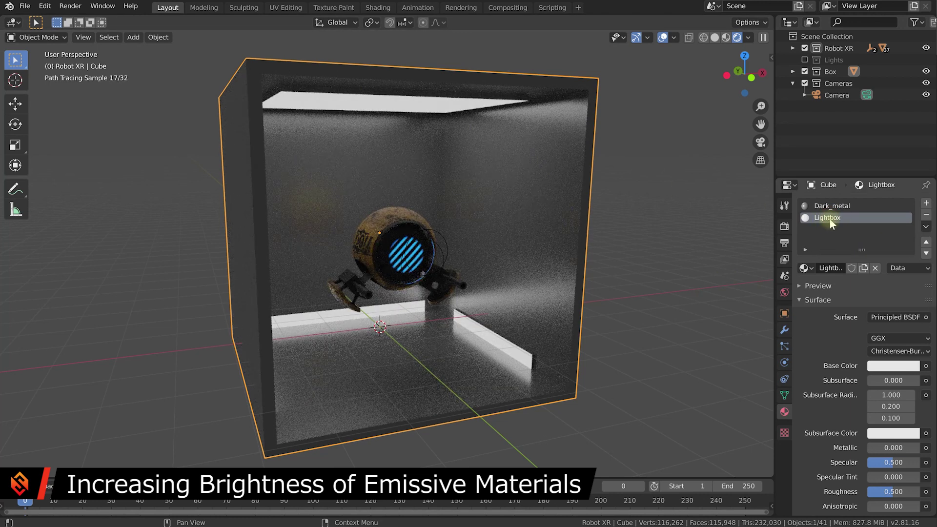
{"action": "scroll", "coordinate": [840, 434], "scroll_direction": "down", "scroll_amount": 10}
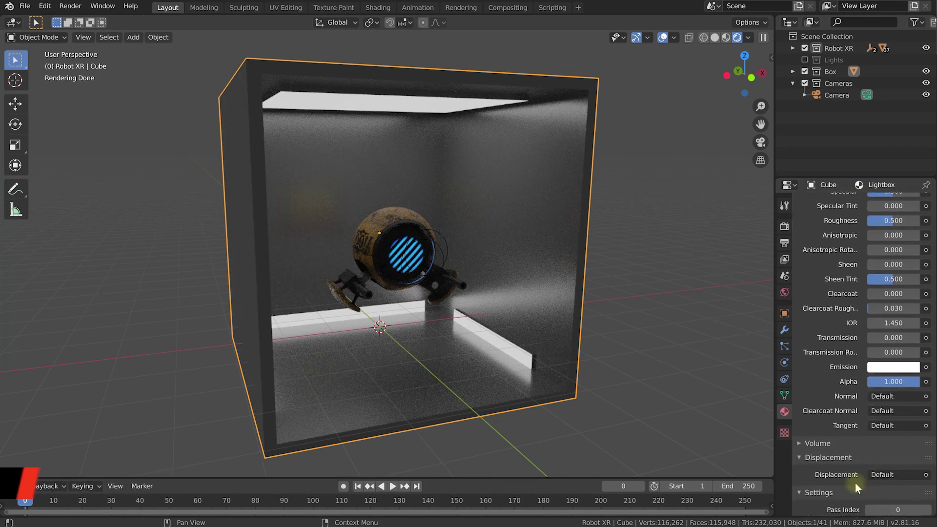
{"action": "left_click", "coordinate": [897, 368]}
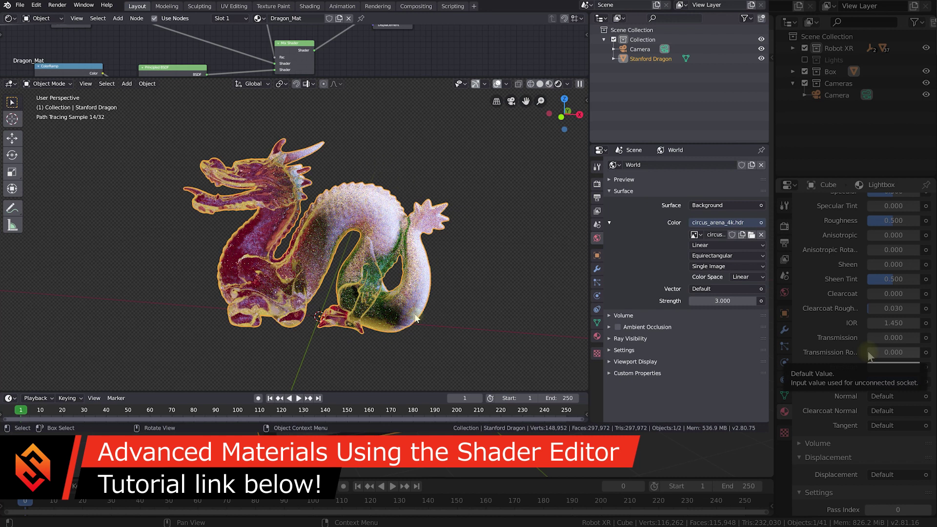
{"action": "scroll", "coordinate": [831, 332], "scroll_direction": "up", "scroll_amount": 3}
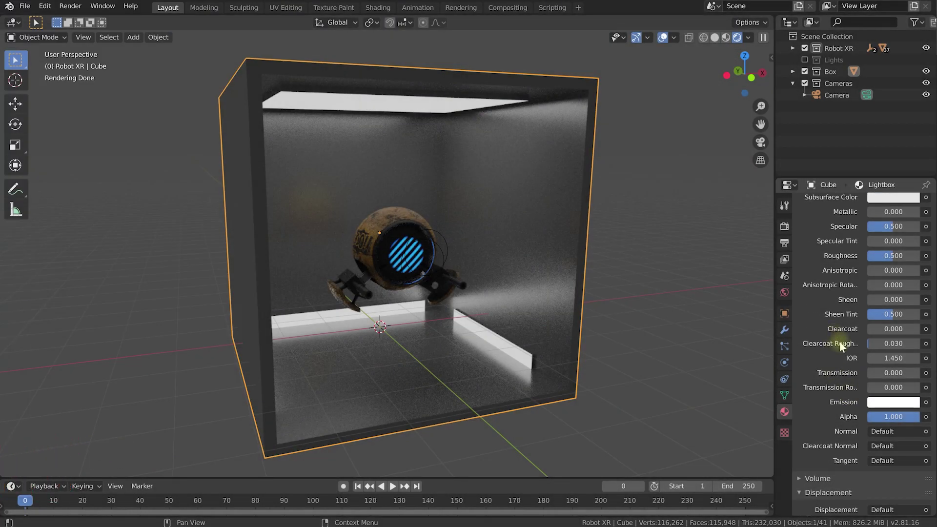
{"action": "scroll", "coordinate": [841, 342], "scroll_direction": "up", "scroll_amount": 6}
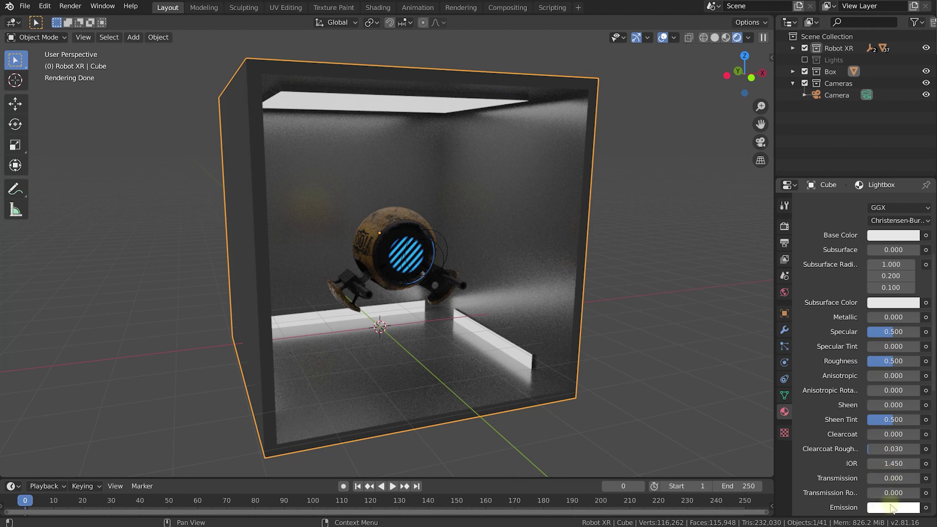
{"action": "scroll", "coordinate": [833, 264], "scroll_direction": "up", "scroll_amount": 4}
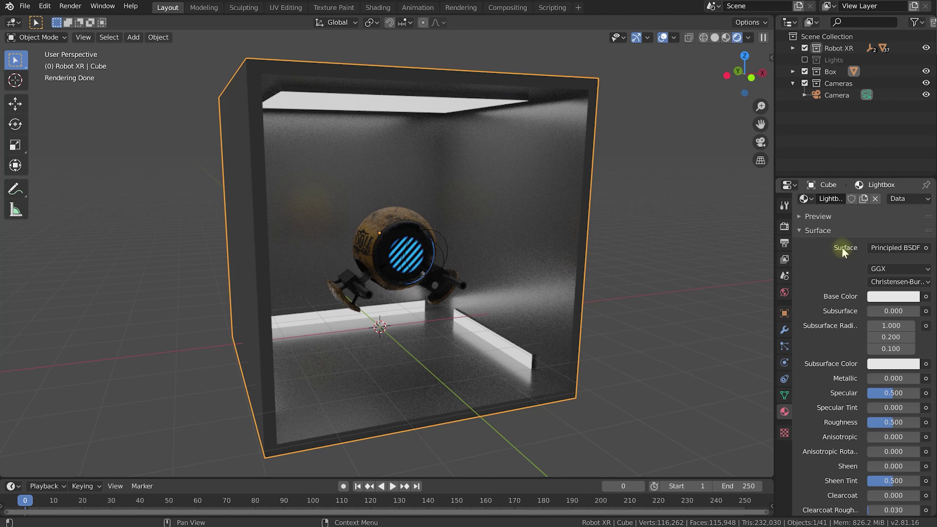
Switch the Lightbox surface to an Emission shader with strength 3.100.
{"action": "left_click", "coordinate": [900, 247]}
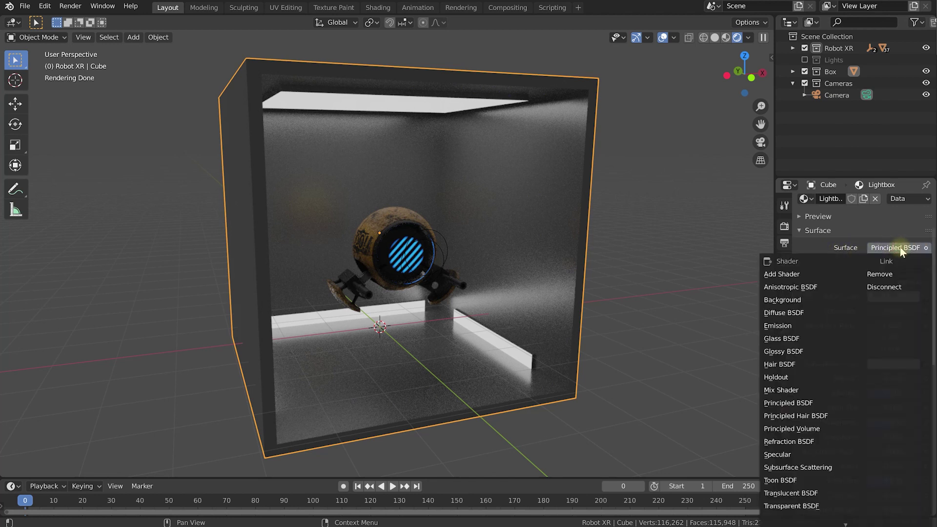
{"action": "left_click", "coordinate": [781, 326]}
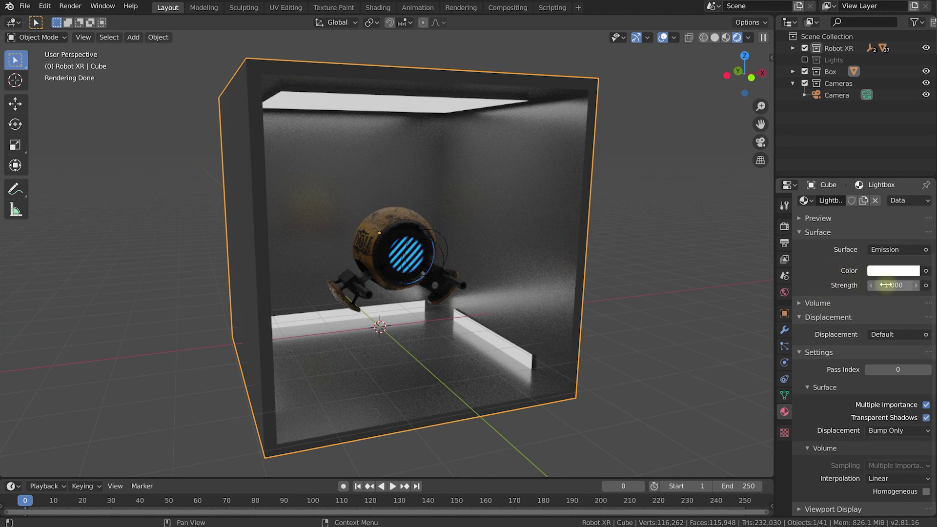
{"action": "mouse_move", "coordinate": [887, 286]}
{"action": "left_mouse_down"}
{"action": "mouse_move", "coordinate": [917, 285]}
{"action": "mouse_move", "coordinate": [893, 285]}
{"action": "left_mouse_up"}
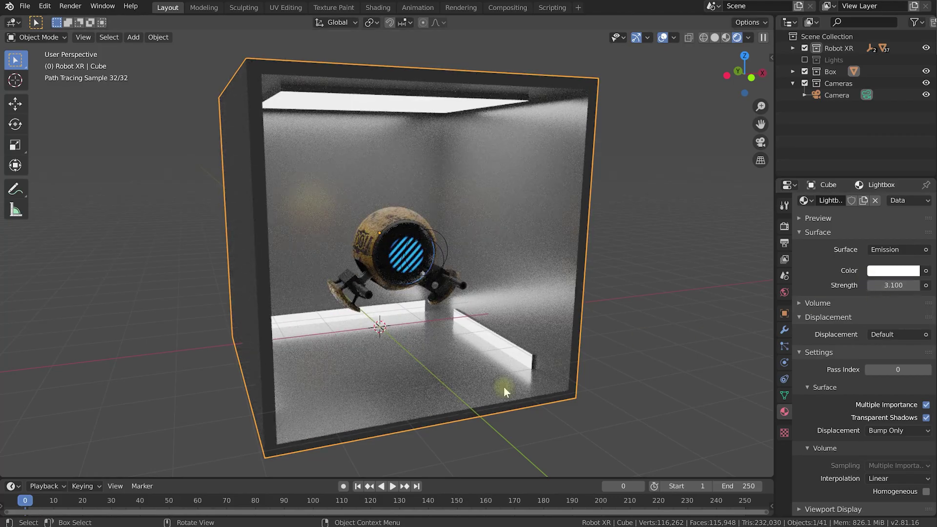
{"action": "middle_click_drag", "start_coordinate": [505, 305], "coordinate": [401, 301]}
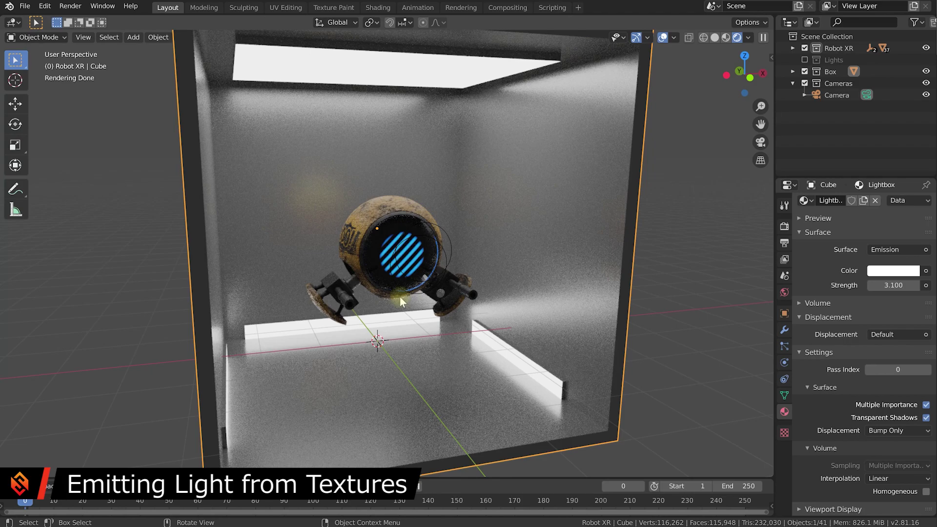
Add a new material slot on the box holding a new material named Glow_sunset.
{"action": "mouse_move", "coordinate": [400, 297]}
{"action": "middle_mouse_down"}
{"action": "mouse_move", "coordinate": [389, 345]}
{"action": "mouse_move", "coordinate": [347, 337]}
{"action": "middle_mouse_up"}
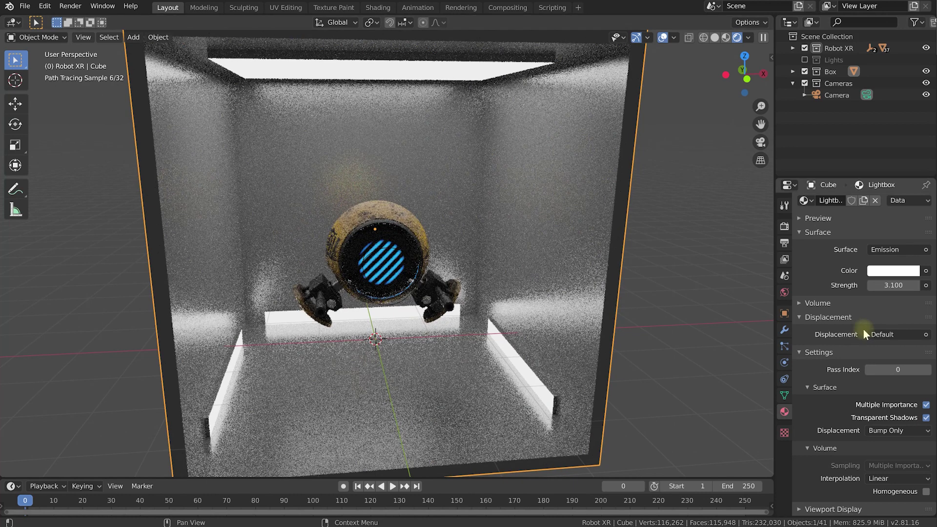
{"action": "scroll", "coordinate": [845, 283], "scroll_direction": "up", "scroll_amount": 4}
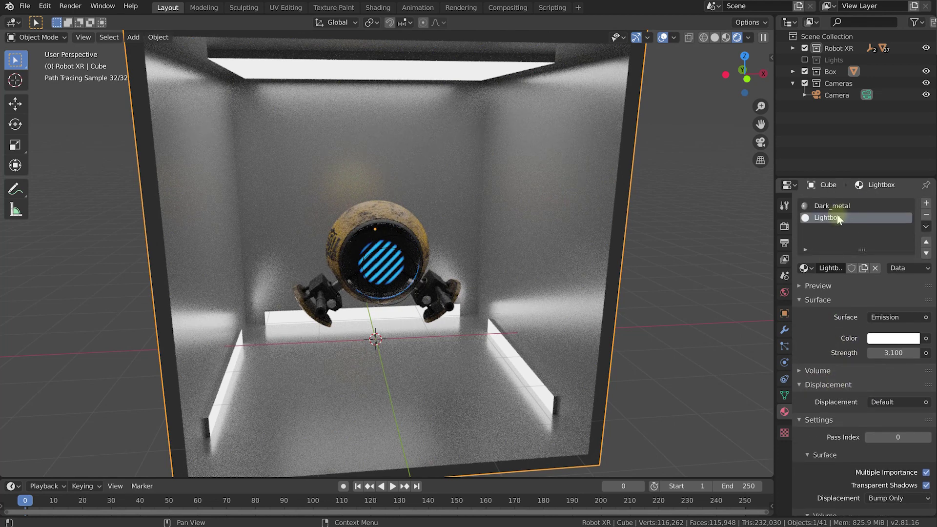
{"action": "left_click", "coordinate": [927, 204]}
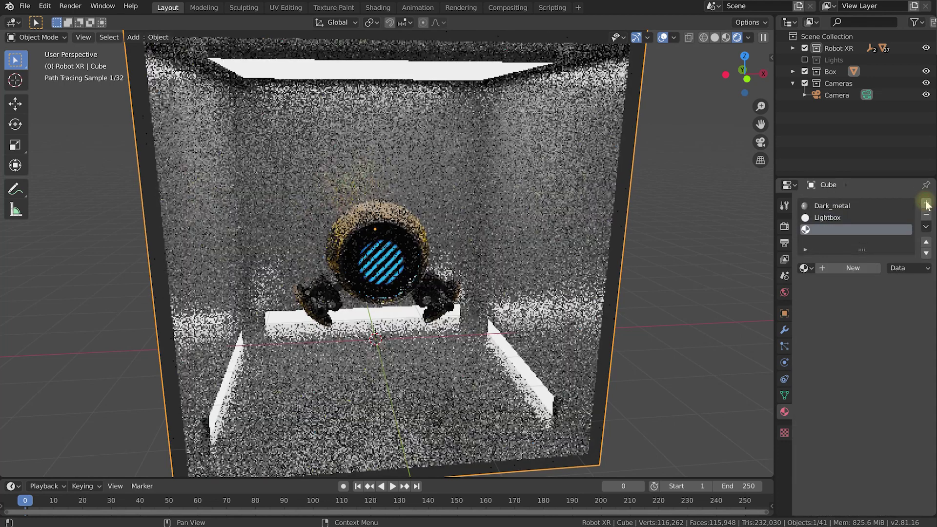
{"action": "left_click", "coordinate": [845, 271]}
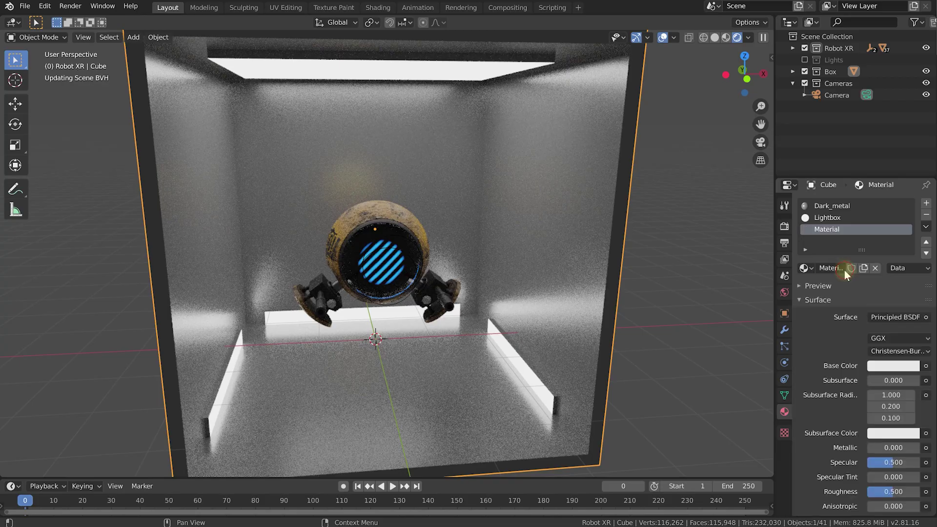
{"action": "double_click", "coordinate": [849, 236]}
{"action": "type", "text": "G"}
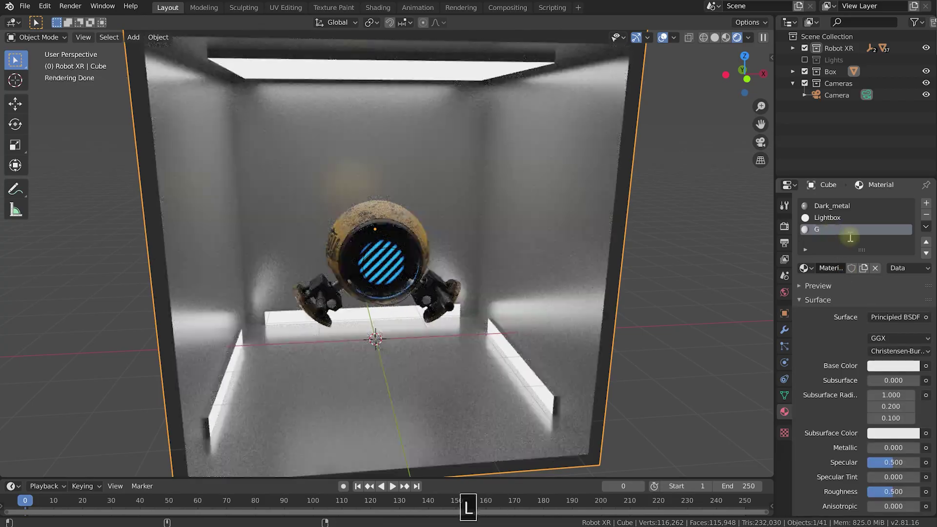
{"action": "type", "text": "low_sunset"}
{"action": "key", "text": "Return"}
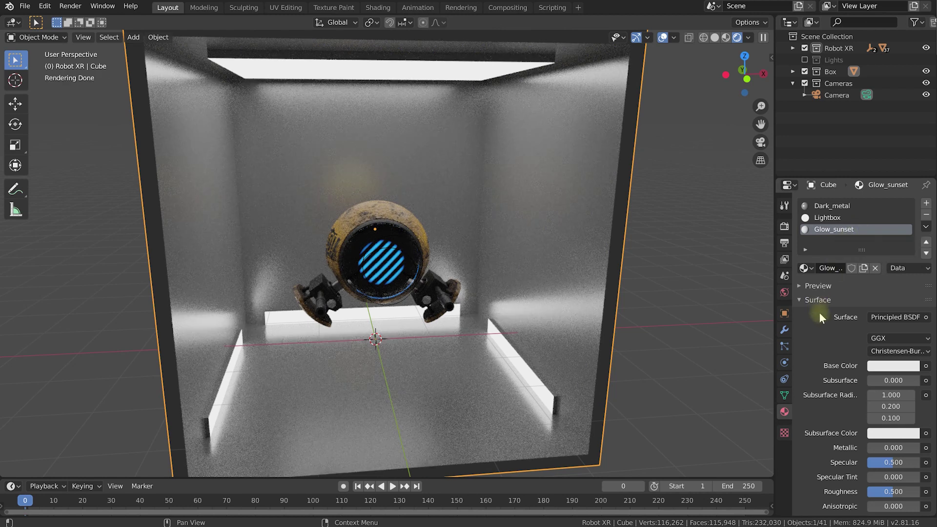
Switch Glow_sunset's surface to Emission and tint its colour pale lilac.
{"action": "left_click", "coordinate": [884, 317]}
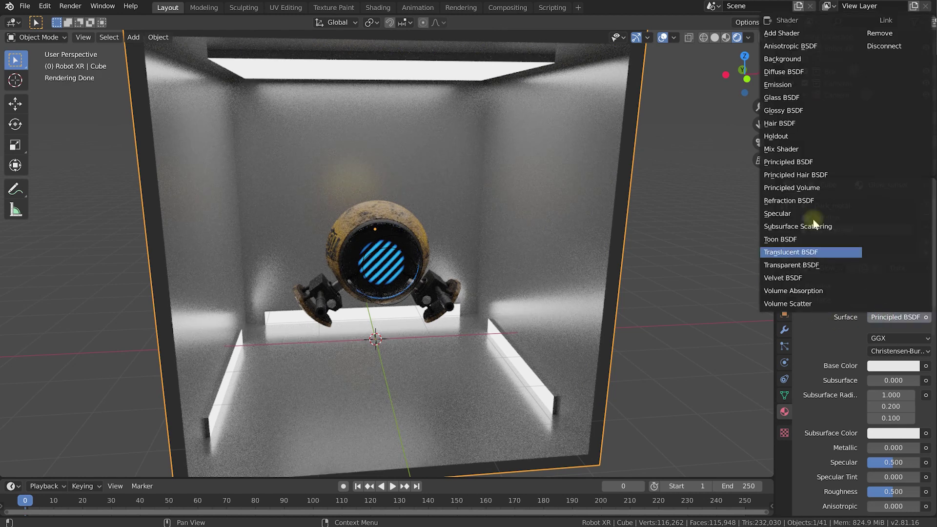
{"action": "left_click", "coordinate": [781, 87]}
{"action": "left_click", "coordinate": [893, 340]}
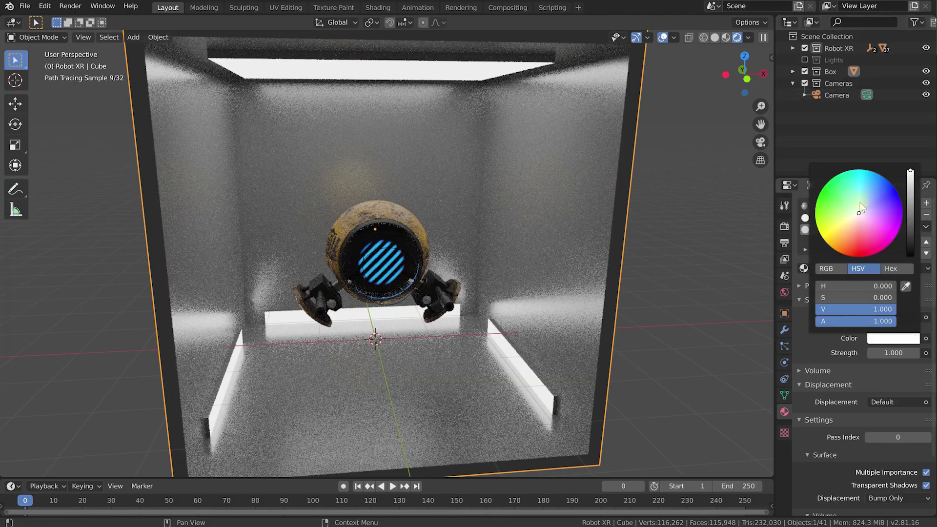
{"action": "left_click_drag", "start_coordinate": [866, 228], "coordinate": [862, 213]}
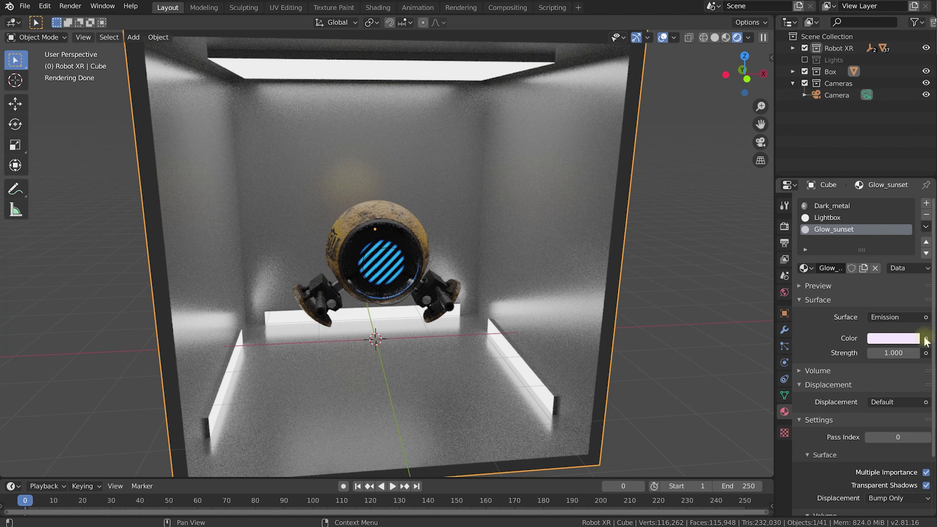
Drive the emission colour with an Image Texture node and widen the Properties editor.
{"action": "left_click", "coordinate": [926, 338]}
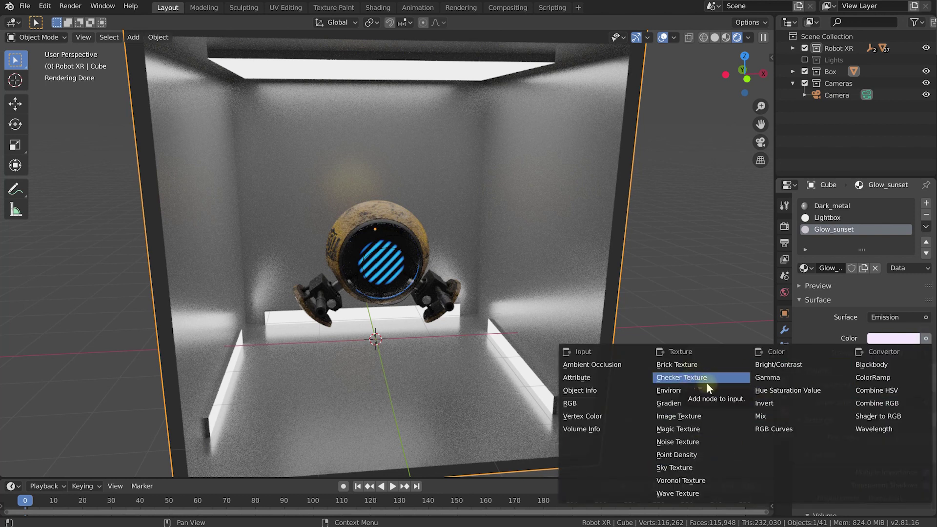
{"action": "left_click", "coordinate": [716, 415]}
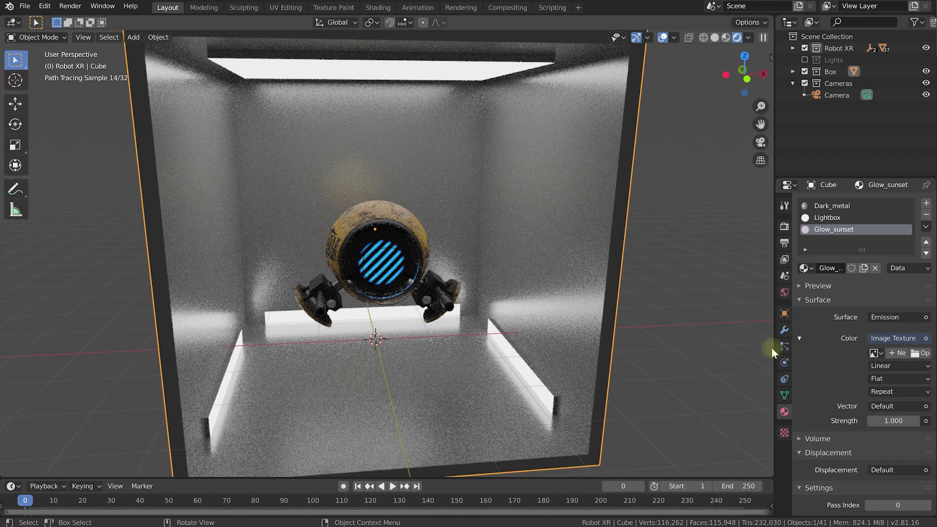
{"action": "left_click_drag", "start_coordinate": [774, 347], "coordinate": [706, 347]}
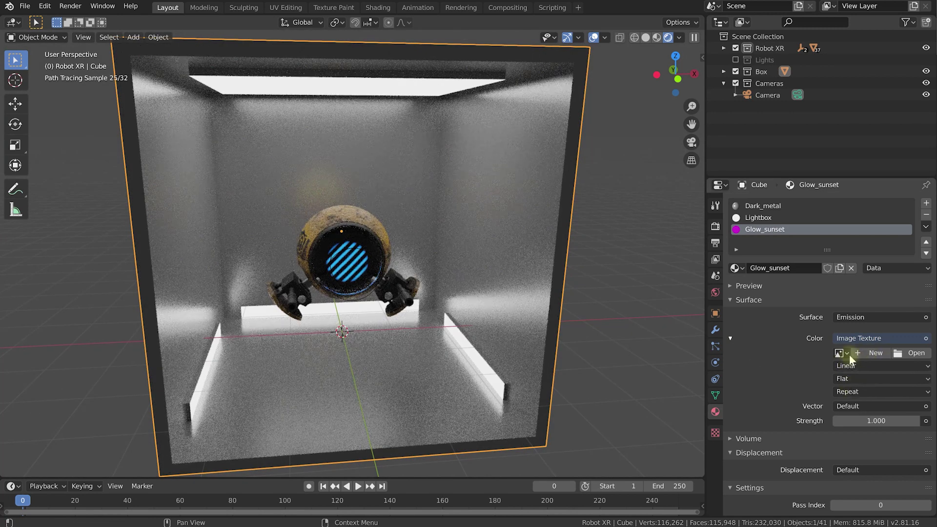
Load linear-retro-gradient-background.jpg from Footage > Textures into the Image Texture node.
{"action": "left_click", "coordinate": [842, 353]}
{"action": "left_click", "coordinate": [846, 353]}
{"action": "left_click", "coordinate": [914, 353]}
{"action": "double_click", "coordinate": [415, 181]}
{"action": "double_click", "coordinate": [414, 183]}
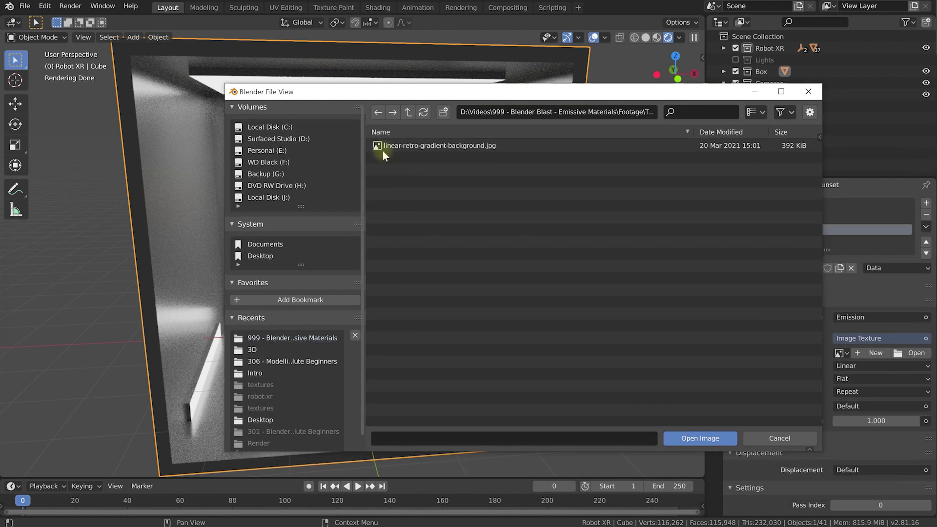
{"action": "left_click", "coordinate": [446, 145]}
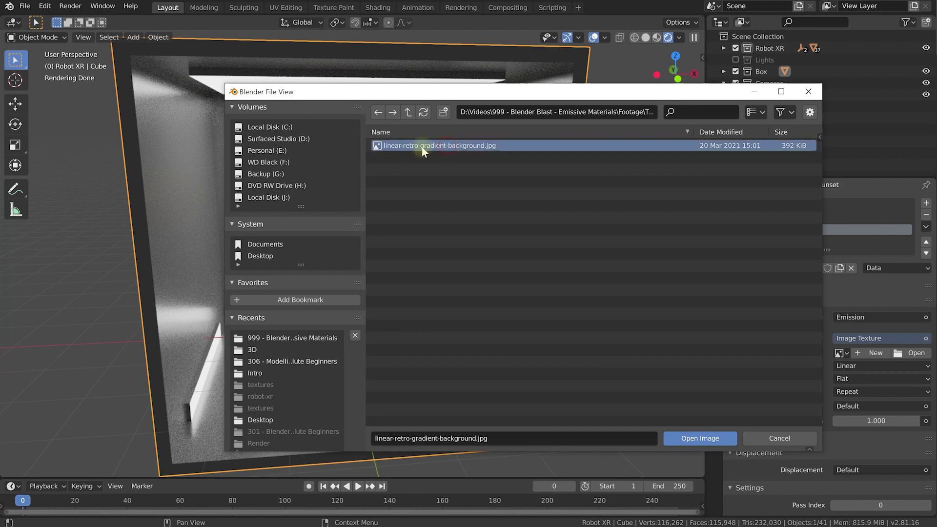
{"action": "left_click", "coordinate": [699, 440]}
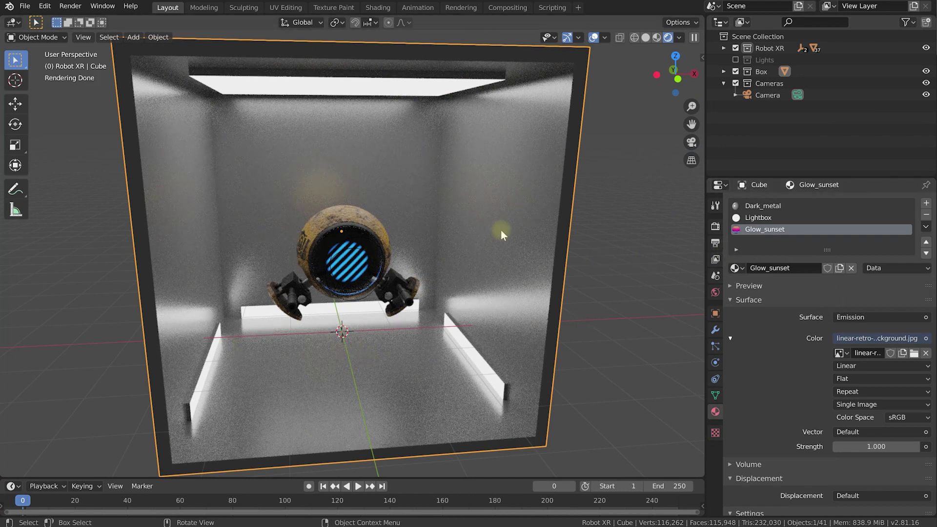
In Edit Mode, select the five back wall faces of the box.
{"action": "left_click", "coordinate": [543, 91]}
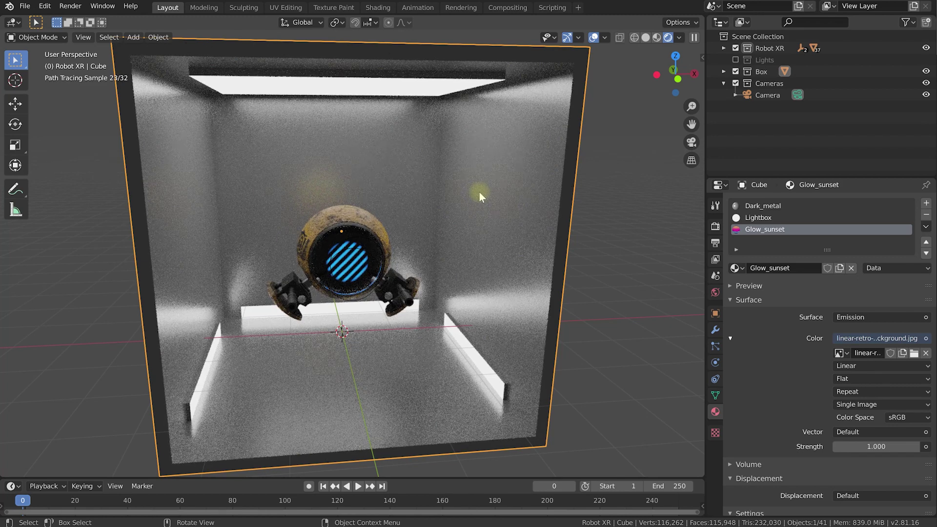
{"action": "key", "text": "Tab"}
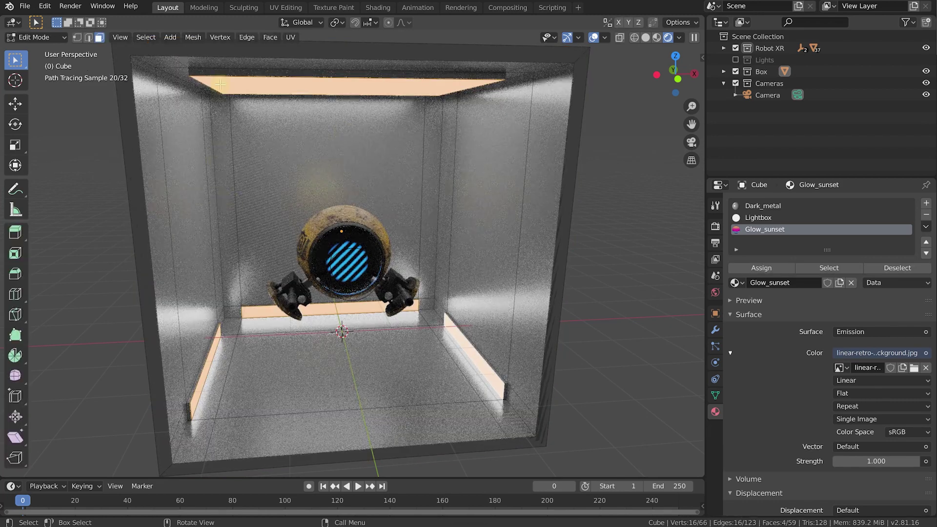
{"action": "left_click", "coordinate": [223, 122]}
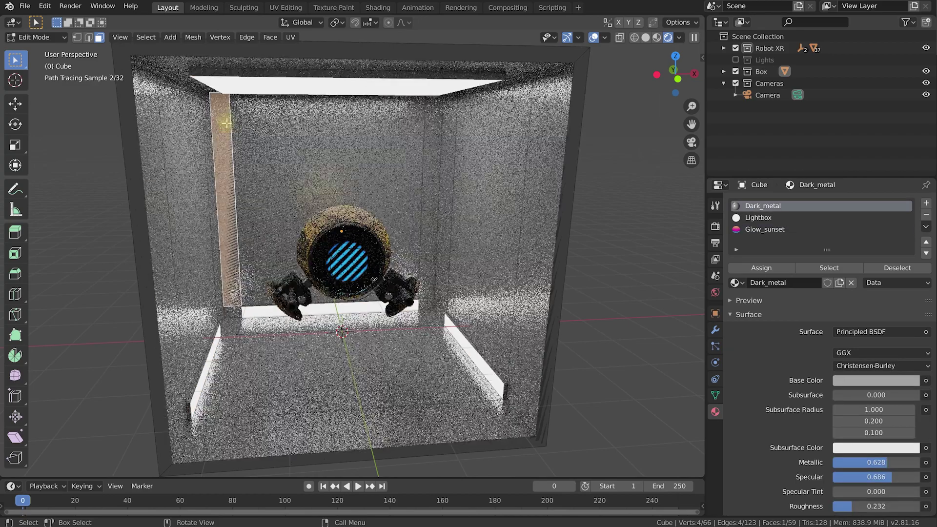
{"action": "left_click", "coordinate": [349, 151], "text": "shift"}
{"action": "left_click", "coordinate": [430, 152], "text": "shift"}
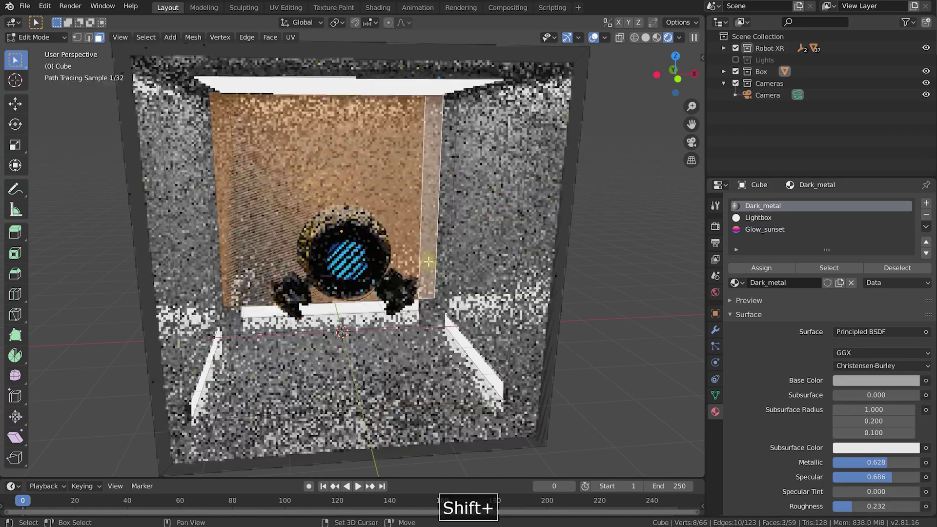
{"action": "left_click", "coordinate": [427, 304], "text": "shift"}
{"action": "left_click", "coordinate": [226, 315], "text": "shift"}
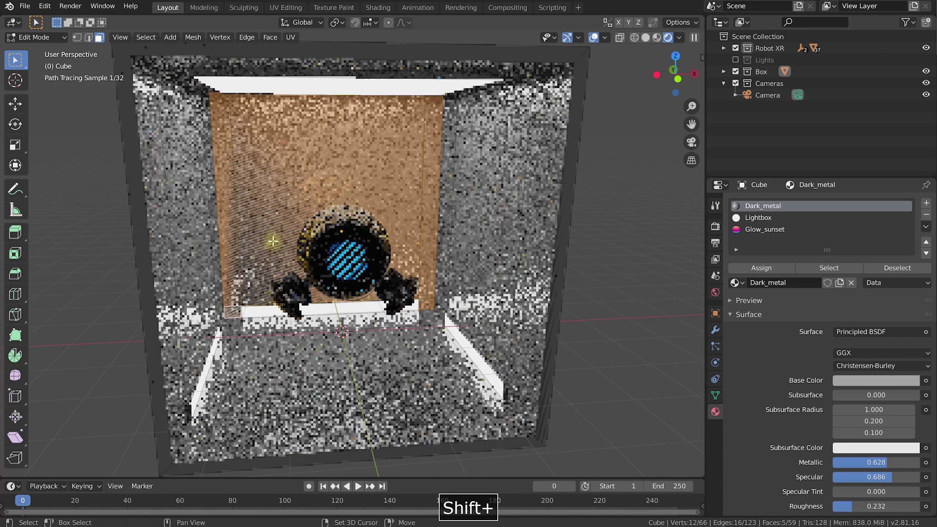
Assign Glow_sunset to the selected back wall faces, then deselect all.
{"action": "left_click", "coordinate": [767, 229]}
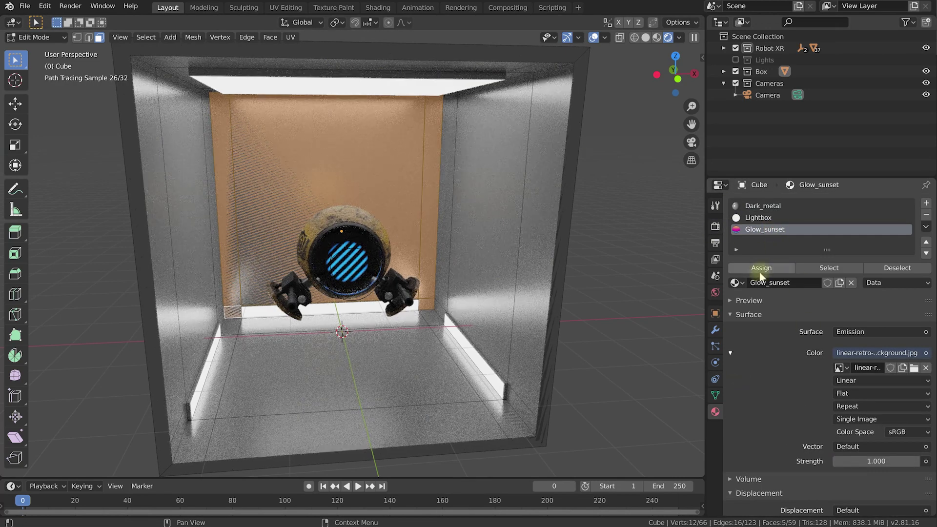
{"action": "left_click", "coordinate": [762, 268]}
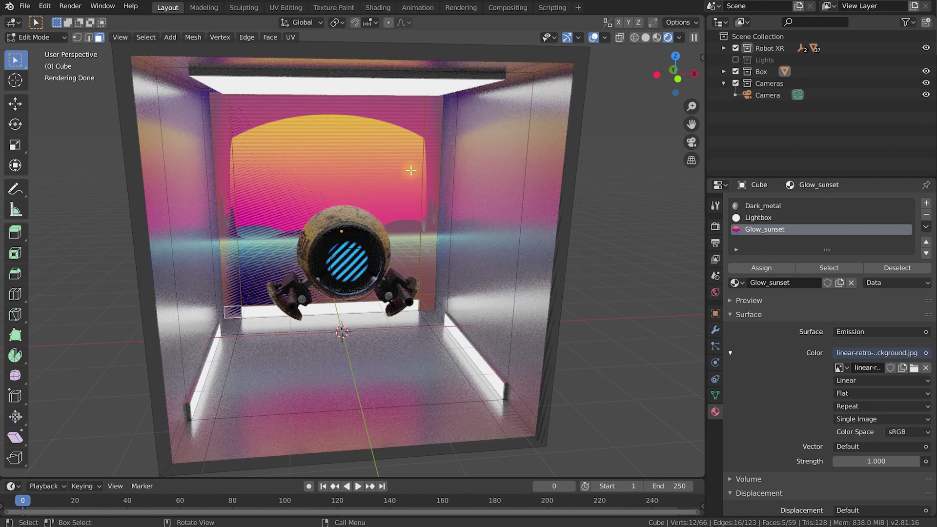
{"action": "key", "text": "alt+a"}
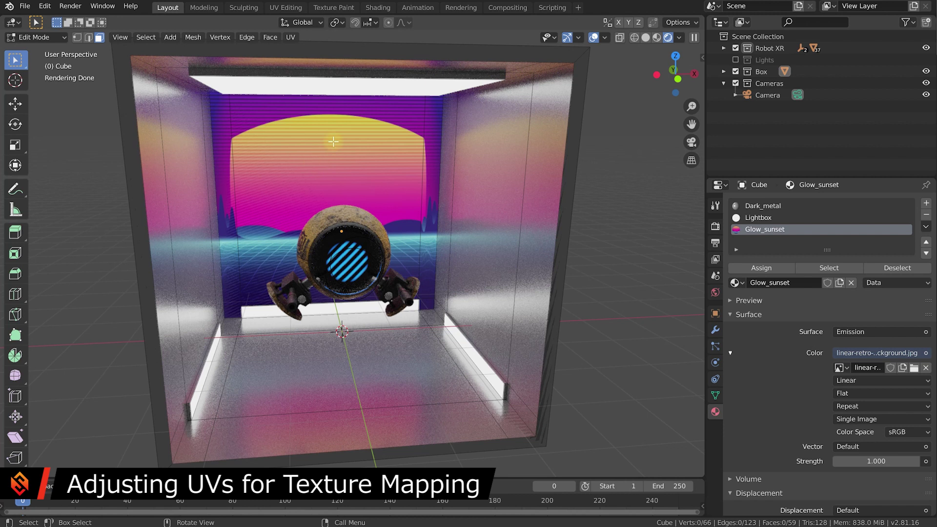
Split the viewport vertically at the middle and angle both the rendered and solid views.
{"action": "right_click", "coordinate": [413, 15]}
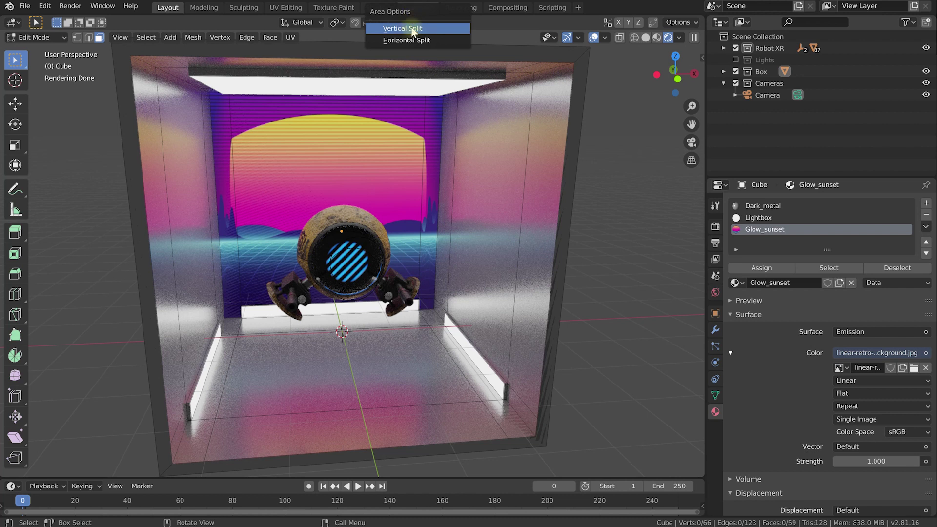
{"action": "left_click", "coordinate": [412, 30]}
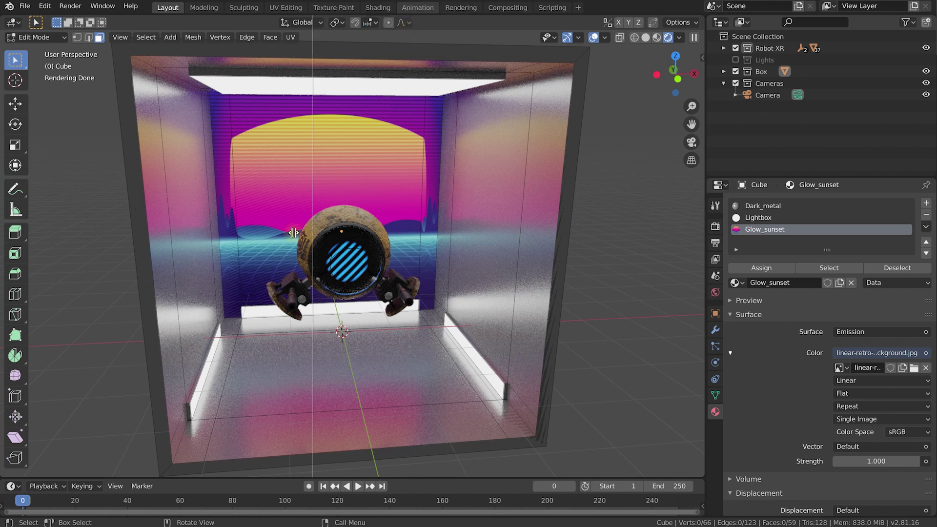
{"action": "left_click", "coordinate": [333, 239]}
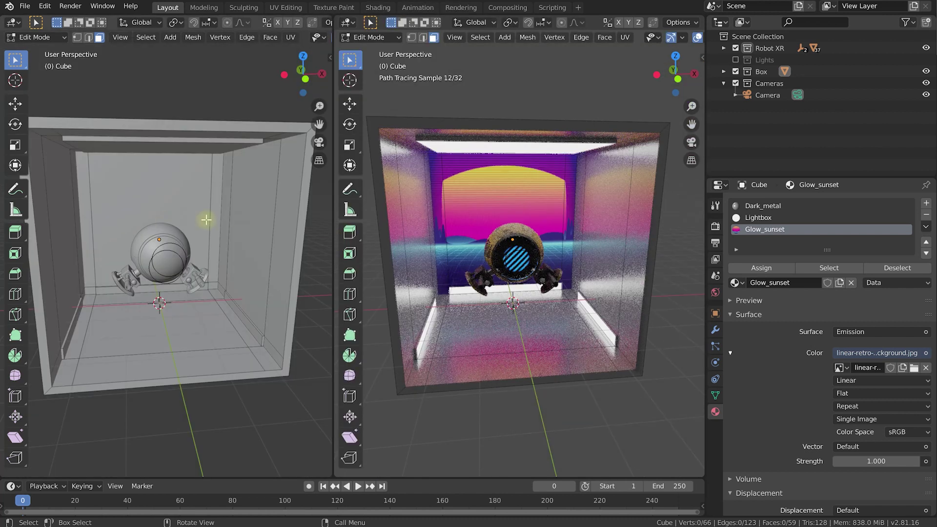
{"action": "middle_click_drag", "start_coordinate": [503, 225], "coordinate": [522, 225]}
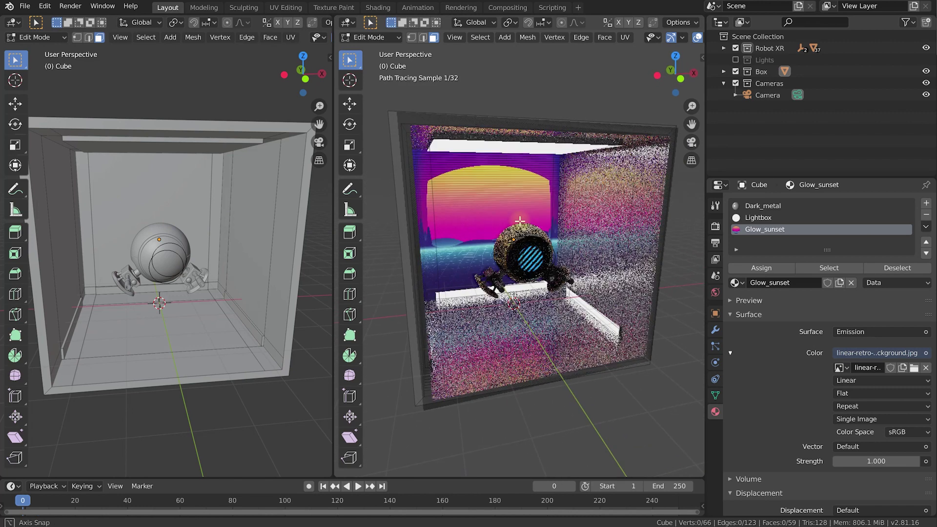
{"action": "middle_click_drag", "start_coordinate": [143, 193], "coordinate": [171, 191]}
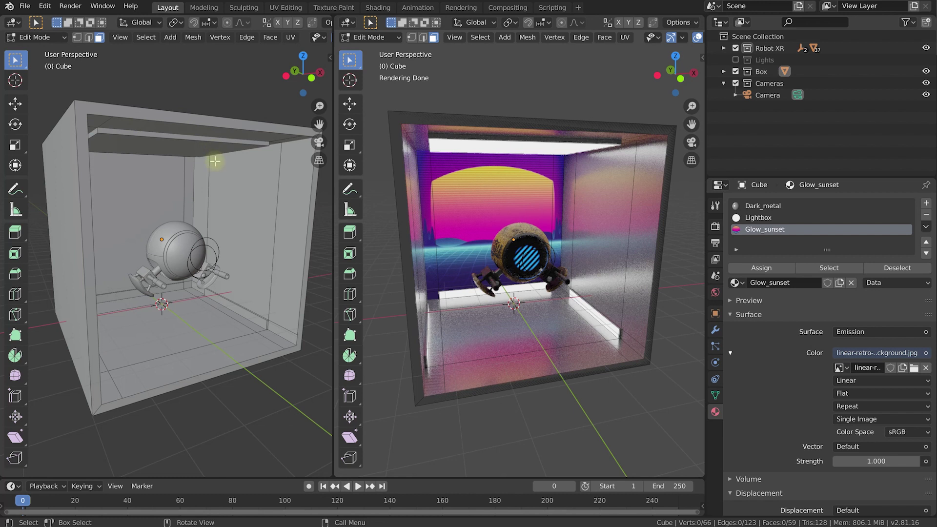
{"action": "middle_click_drag", "start_coordinate": [215, 161], "coordinate": [193, 215]}
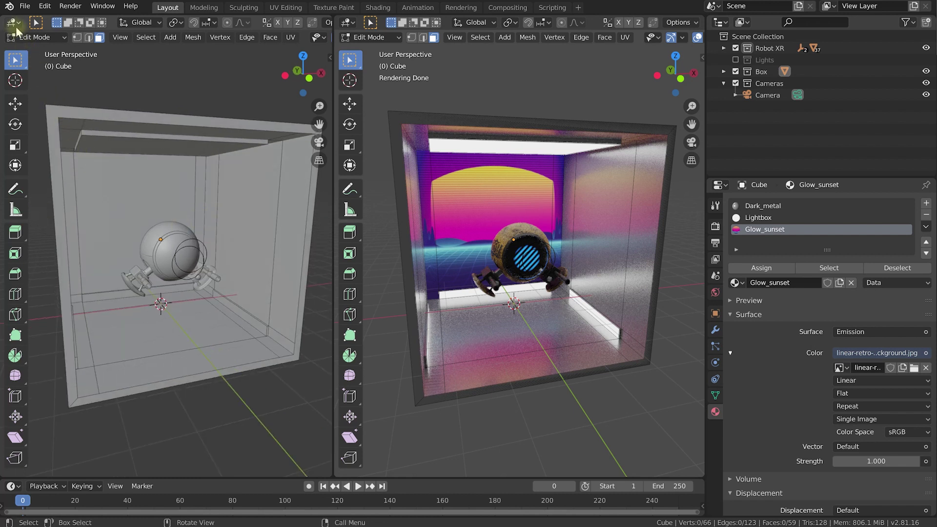
{"action": "left_click", "coordinate": [13, 22]}
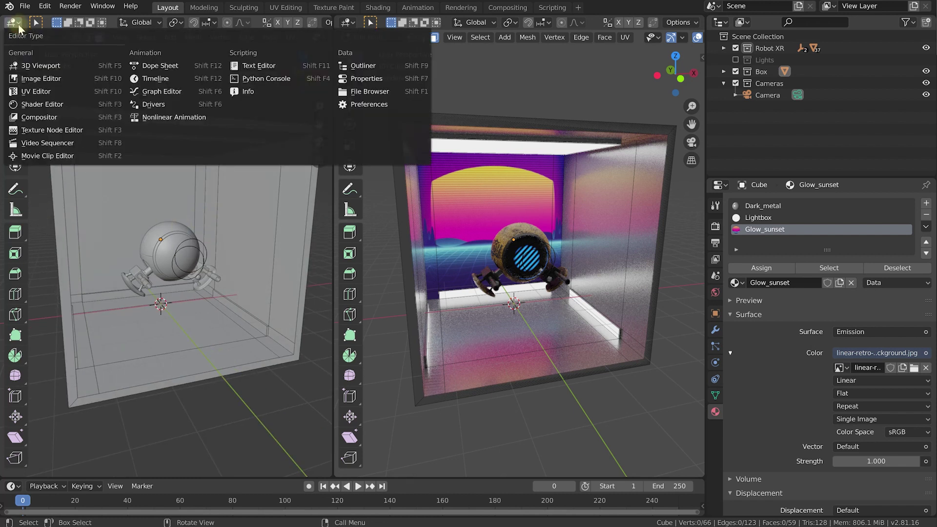
Widen the left image area and display linear-retro-gradient-background.jpg behind the UVs.
{"action": "left_click", "coordinate": [51, 94]}
{"action": "scroll", "coordinate": [182, 183], "scroll_direction": "down", "scroll_amount": 5}
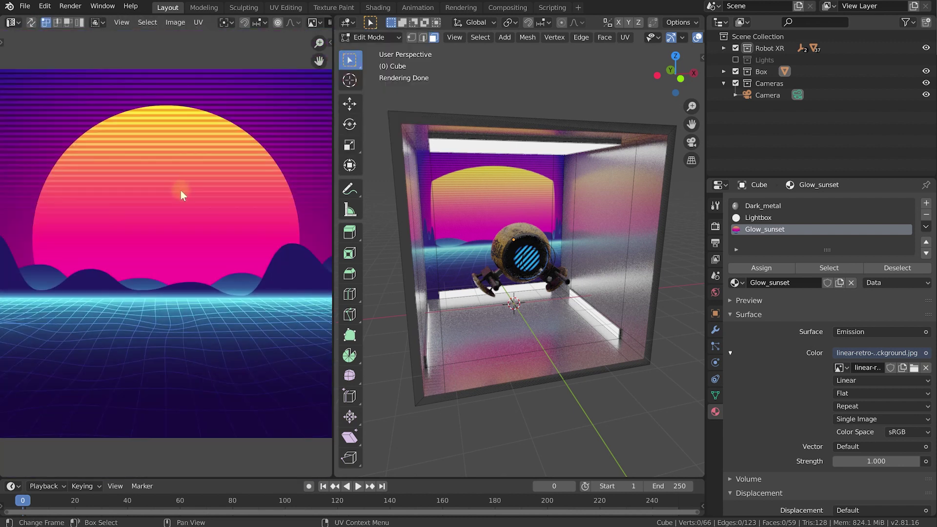
{"action": "left_click_drag", "start_coordinate": [333, 210], "coordinate": [390, 184]}
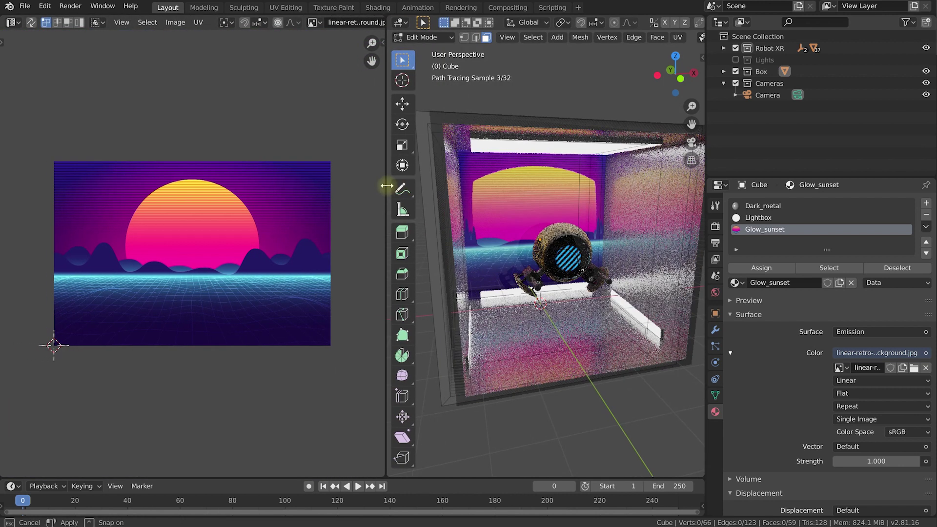
{"action": "left_click", "coordinate": [314, 22]}
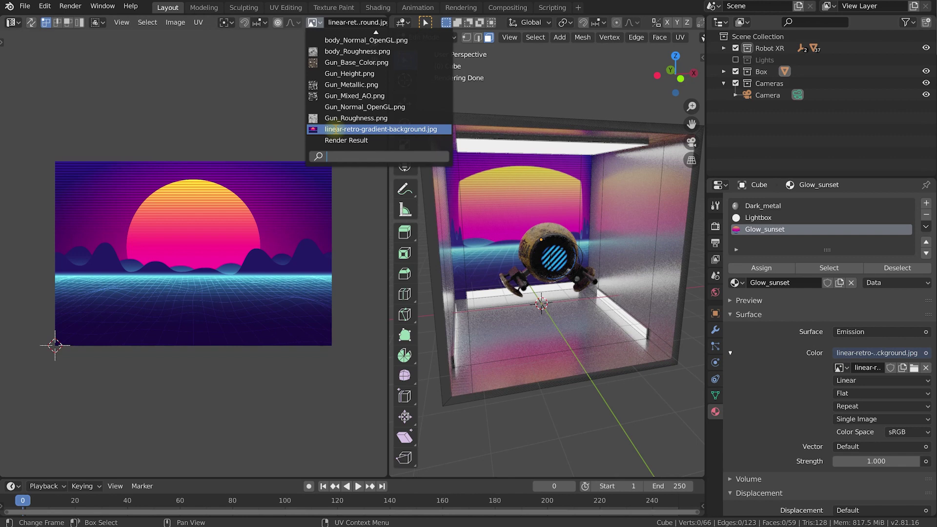
{"action": "left_click", "coordinate": [336, 130]}
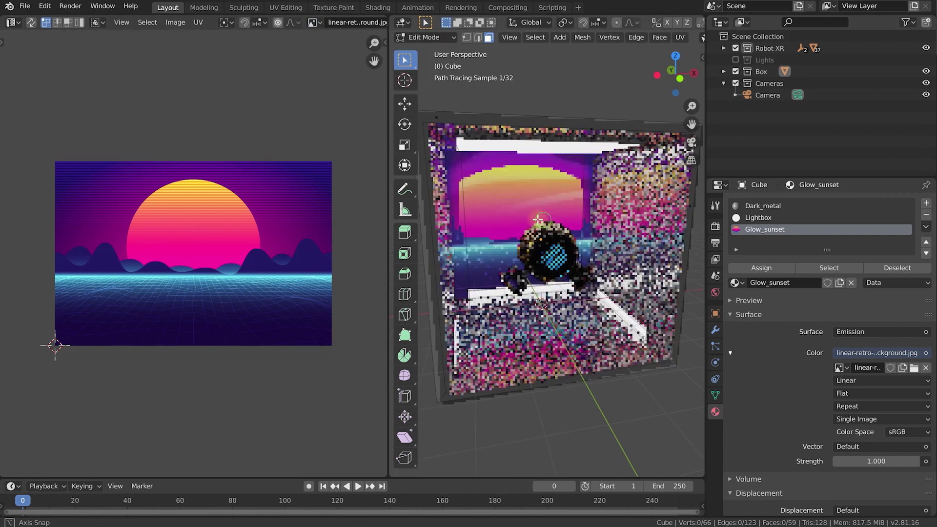
Select the three back wall faces and the two floor strip faces.
{"action": "left_click", "coordinate": [574, 195]}
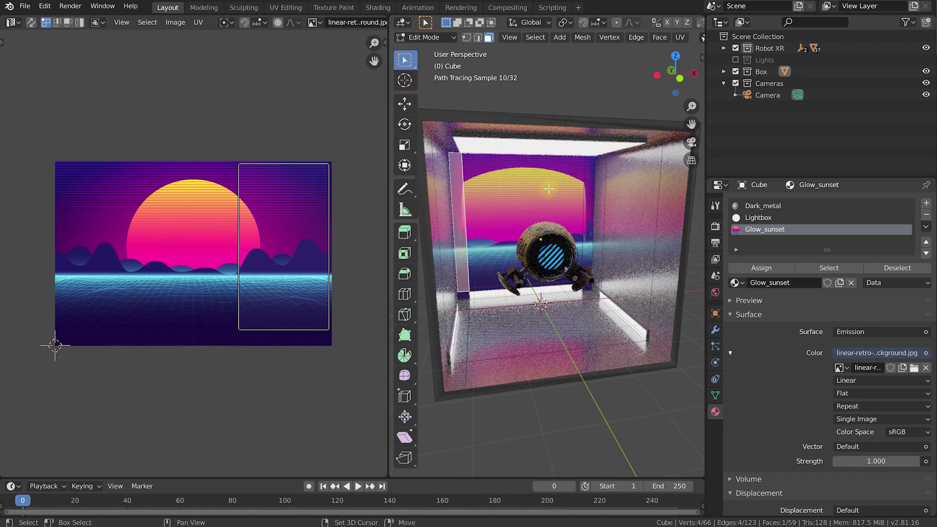
{"action": "left_click", "coordinate": [530, 195], "text": "shift"}
{"action": "left_click", "coordinate": [486, 195], "text": "shift"}
{"action": "middle_click_drag", "start_coordinate": [486, 195], "coordinate": [599, 295]}
{"action": "left_click", "coordinate": [599, 295], "text": "shift"}
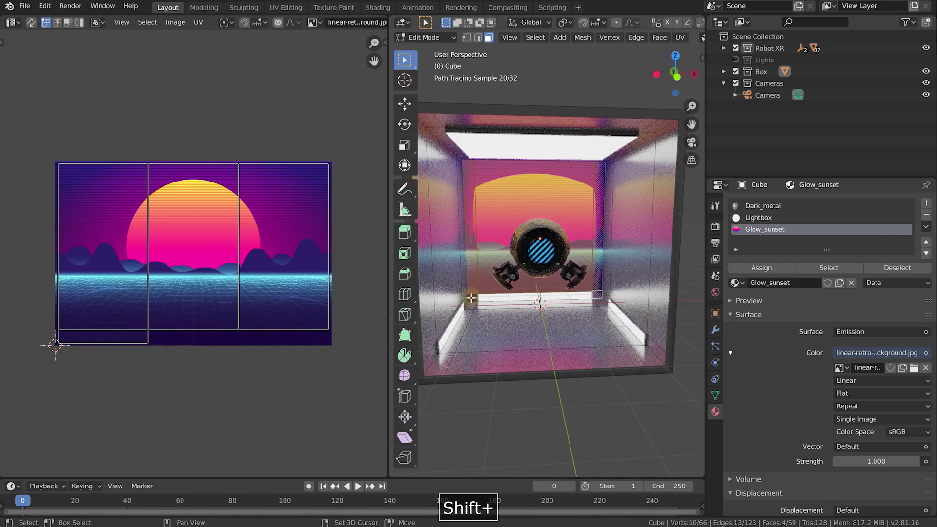
{"action": "left_click", "coordinate": [471, 298], "text": "shift"}
{"action": "middle_click_drag", "start_coordinate": [471, 298], "coordinate": [482, 216]}
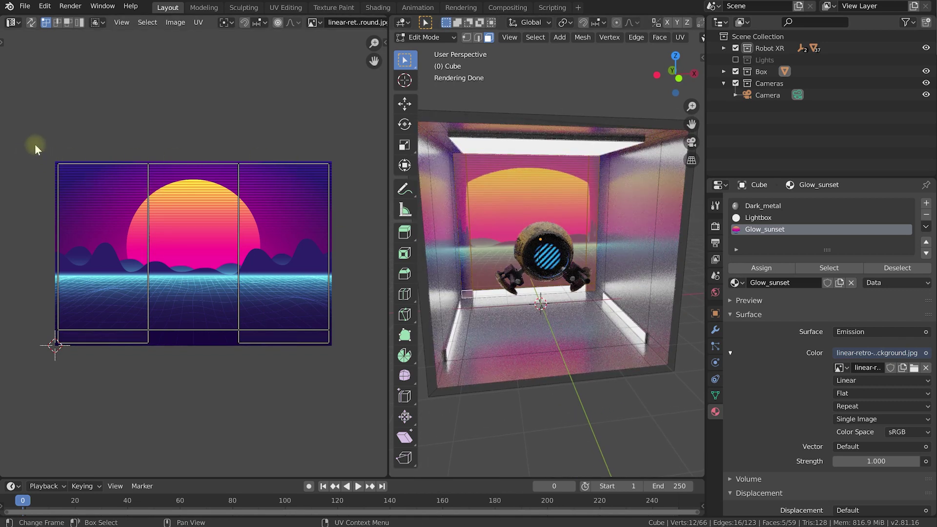
Scale the selected UVs down onto the sun, then undo a trial corner move.
{"action": "left_click_drag", "start_coordinate": [36, 144], "coordinate": [356, 381]}
{"action": "key", "text": "s"}
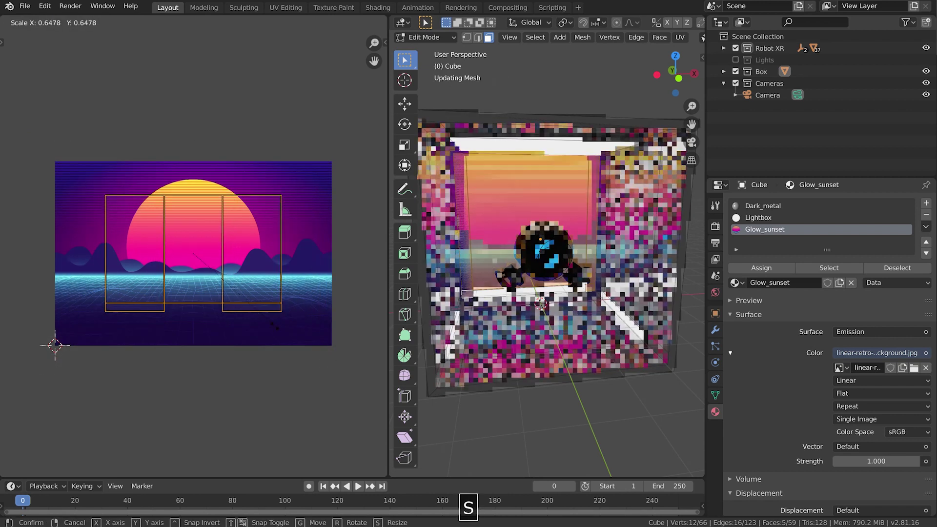
{"action": "left_click", "coordinate": [282, 320]}
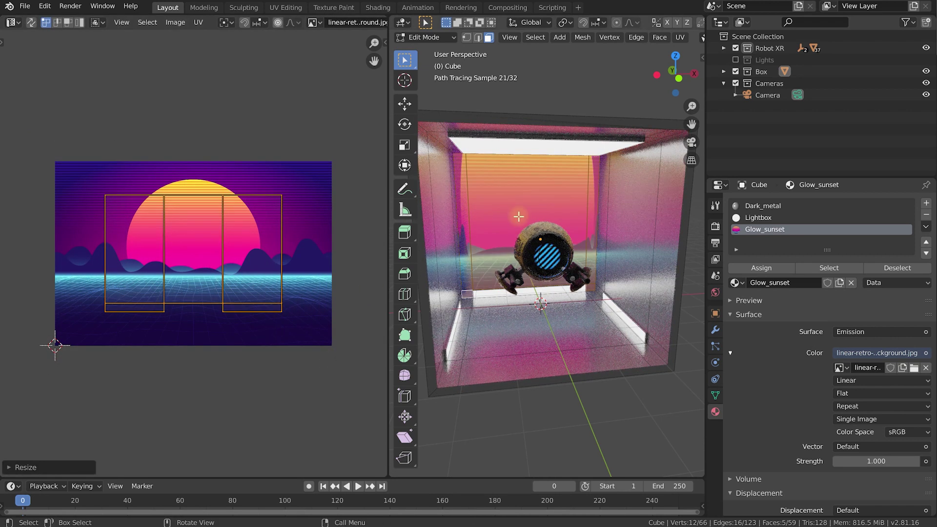
{"action": "left_click", "coordinate": [282, 309]}
{"action": "key", "text": "g"}
{"action": "left_click", "coordinate": [316, 307]}
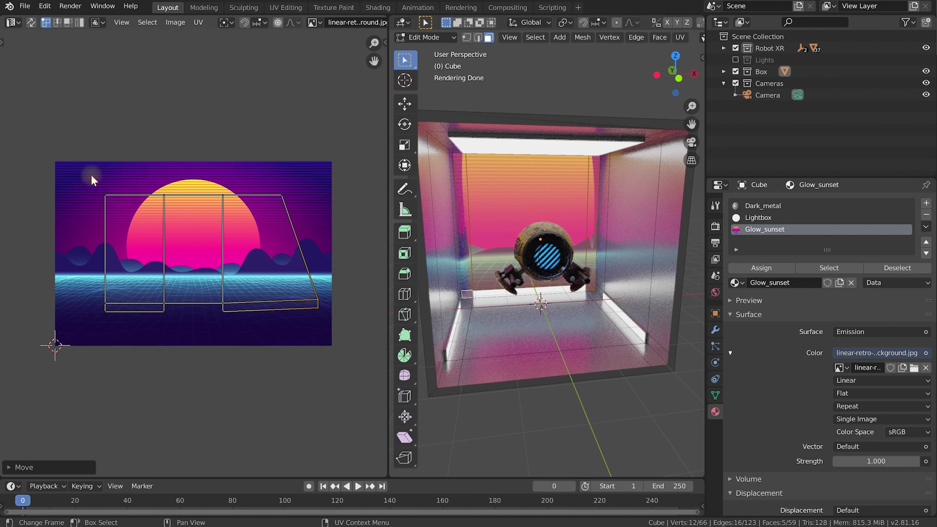
{"action": "left_click_drag", "start_coordinate": [87, 176], "coordinate": [331, 336]}
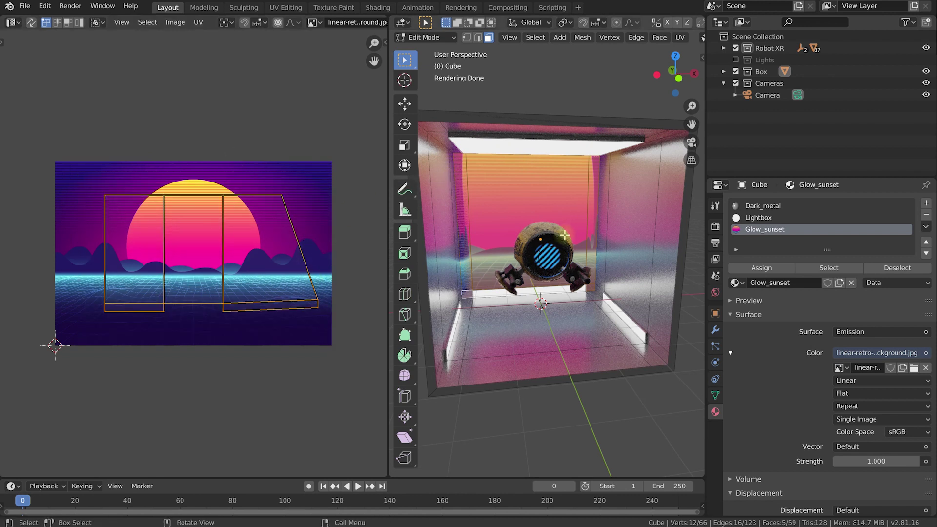
{"action": "key", "text": "ctrl+z"}
{"action": "key", "text": "ctrl+z"}
{"action": "key", "text": "ctrl+z"}
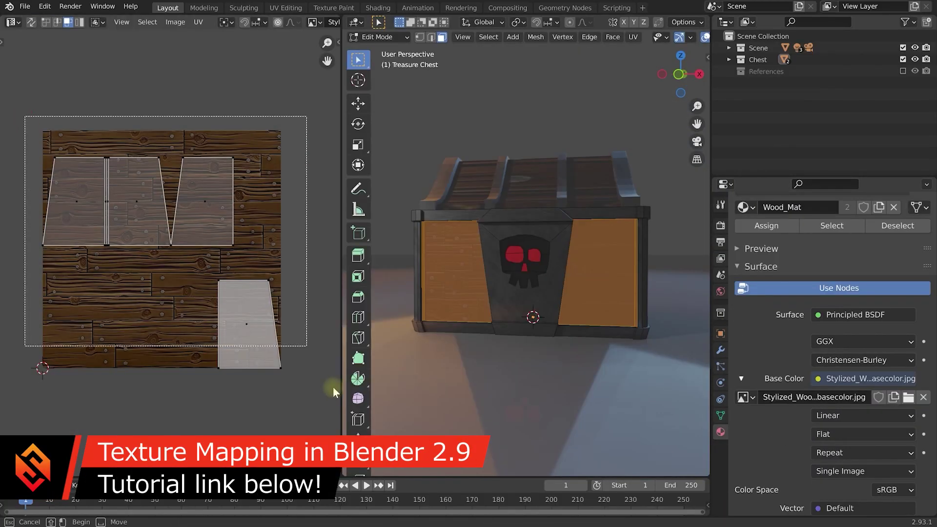
Try rotating the selected UV islands.
{"action": "key", "text": "r"}
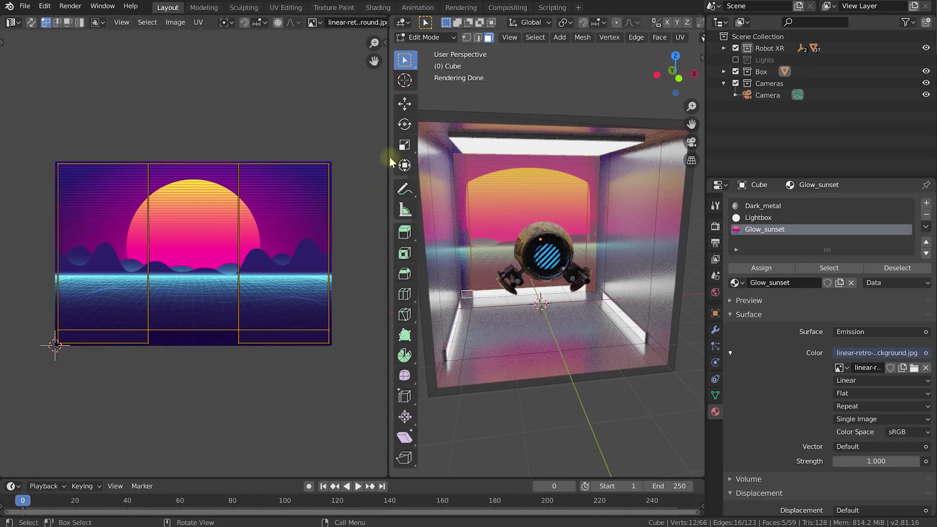
Merge the image area into the 3D view, return to Object Mode, and view the box front.
{"action": "right_click", "coordinate": [387, 189]}
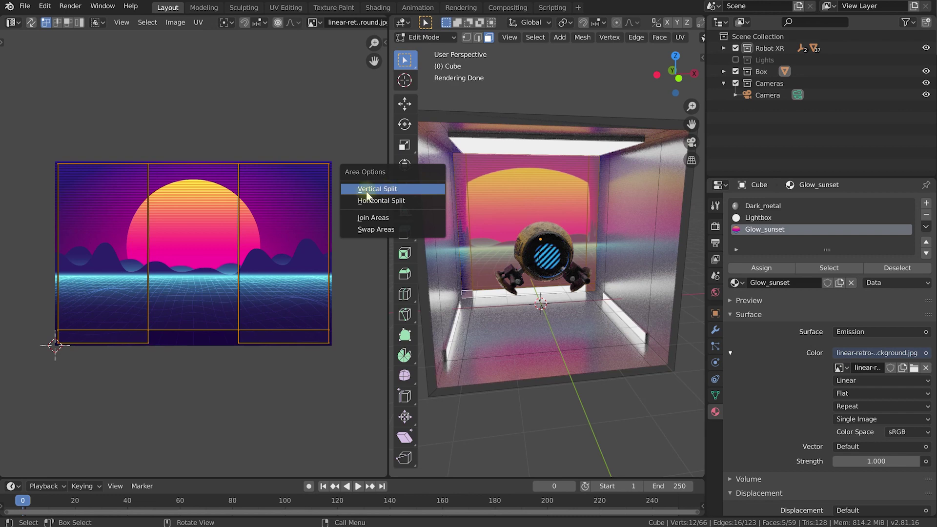
{"action": "left_click", "coordinate": [389, 218]}
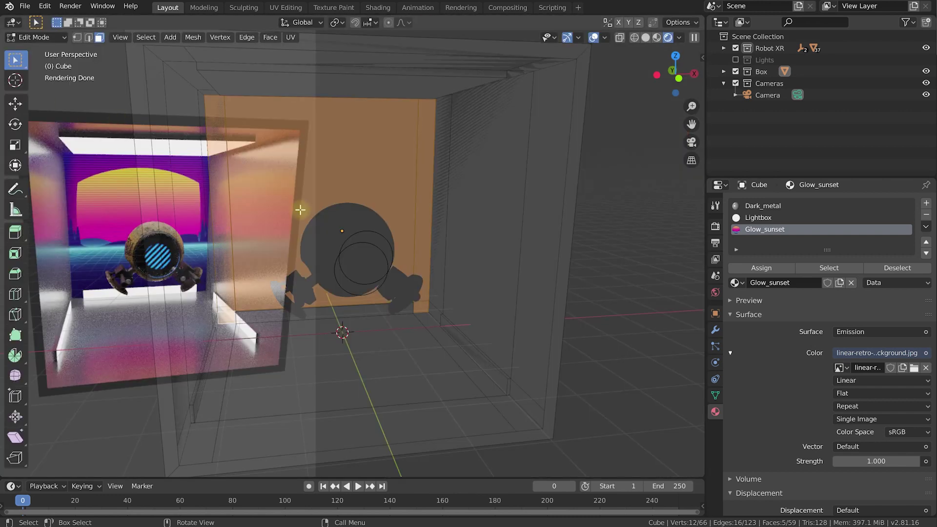
{"action": "left_click", "coordinate": [304, 209]}
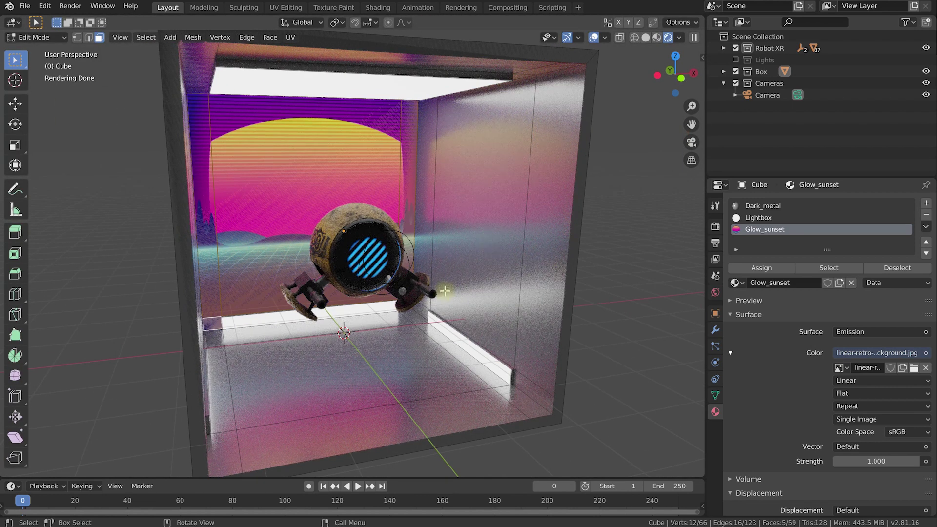
{"action": "key", "text": "Tab"}
{"action": "scroll", "coordinate": [597, 287], "scroll_direction": "down", "scroll_amount": 3}
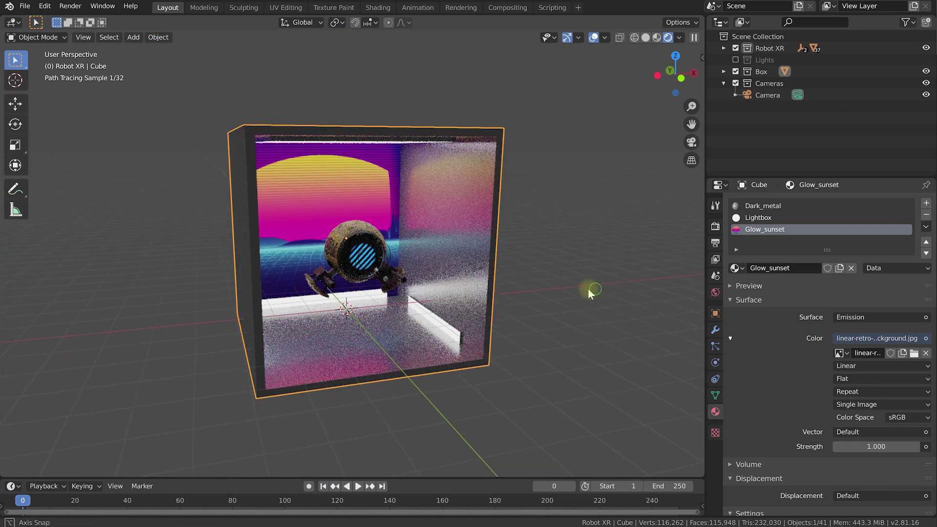
{"action": "middle_click_drag", "start_coordinate": [590, 290], "coordinate": [559, 287]}
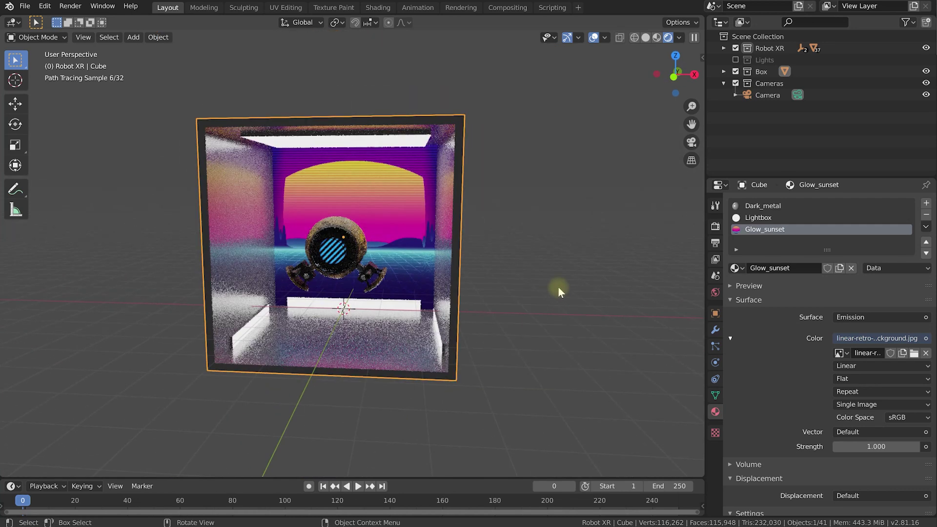
Set the Lightbox emission strength to 2.6 and Glow_sunset's to 1.500.
{"action": "left_click", "coordinate": [757, 218]}
{"action": "mouse_move", "coordinate": [894, 353]}
{"action": "left_mouse_down"}
{"action": "mouse_move", "coordinate": [879, 353]}
{"action": "mouse_move", "coordinate": [908, 353]}
{"action": "left_mouse_up"}
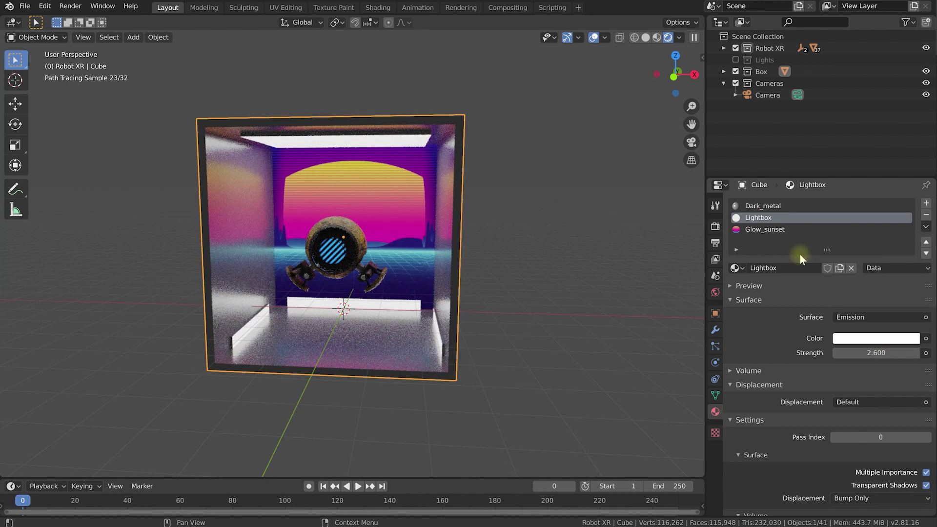
{"action": "left_click", "coordinate": [765, 231]}
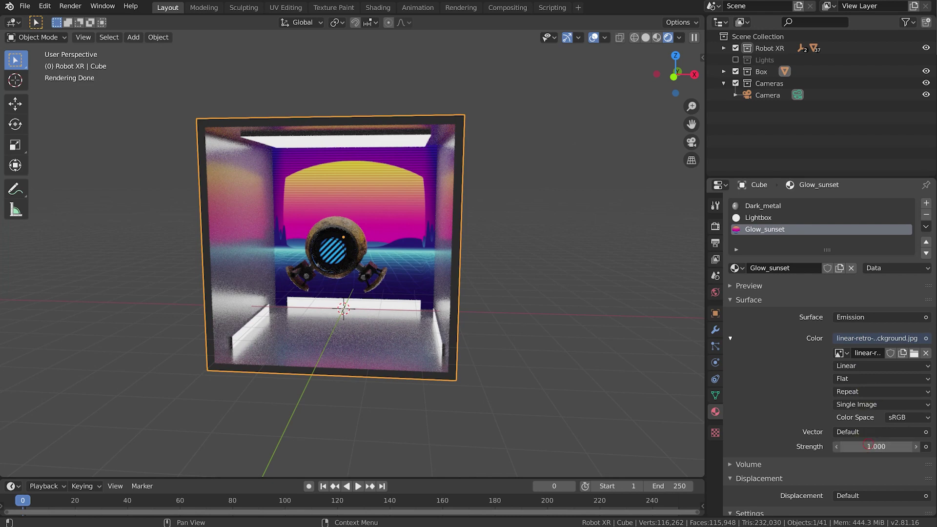
{"action": "mouse_move", "coordinate": [868, 446]}
{"action": "left_mouse_down"}
{"action": "mouse_move", "coordinate": [884, 446]}
{"action": "mouse_move", "coordinate": [875, 446]}
{"action": "left_mouse_up"}
{"action": "middle_click_drag", "start_coordinate": [603, 319], "coordinate": [552, 298]}
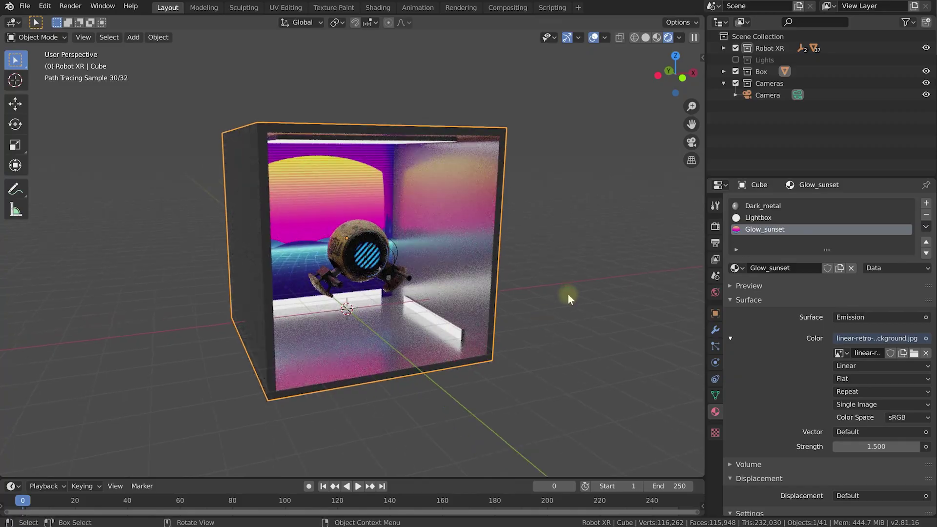
{"action": "left_click", "coordinate": [350, 255]}
Give the selected sensor spheres a new red Emission material named Sensor_target.
{"action": "scroll", "coordinate": [361, 263], "scroll_direction": "up", "scroll_amount": 6}
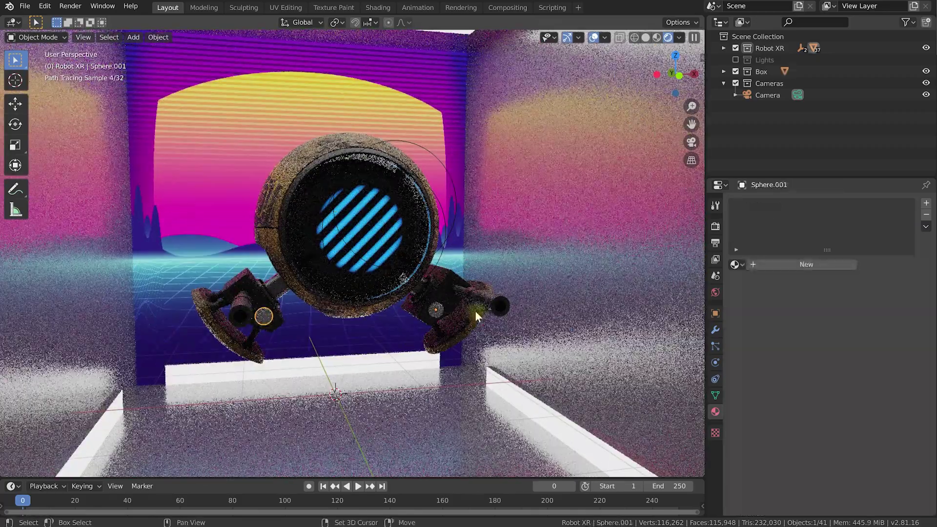
{"action": "left_click", "coordinate": [435, 304], "text": "shift"}
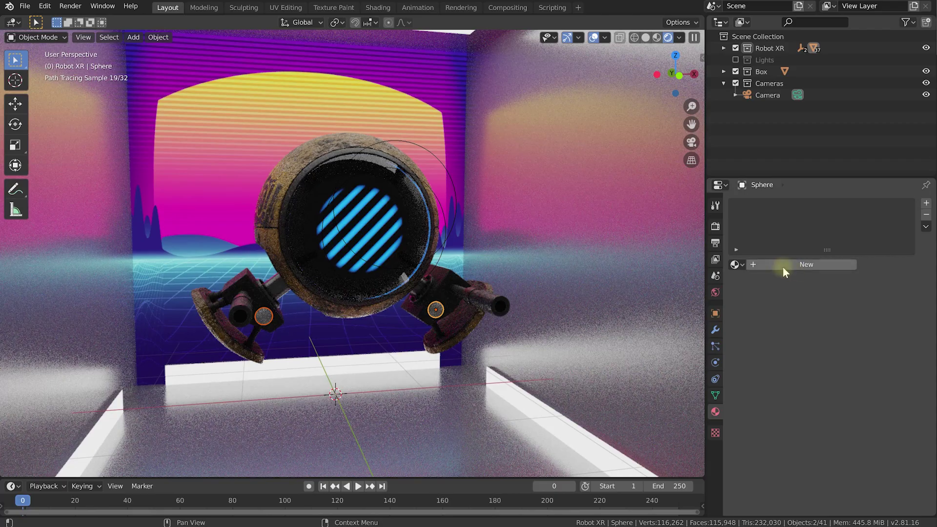
{"action": "left_click", "coordinate": [783, 266]}
{"action": "double_click", "coordinate": [762, 206]}
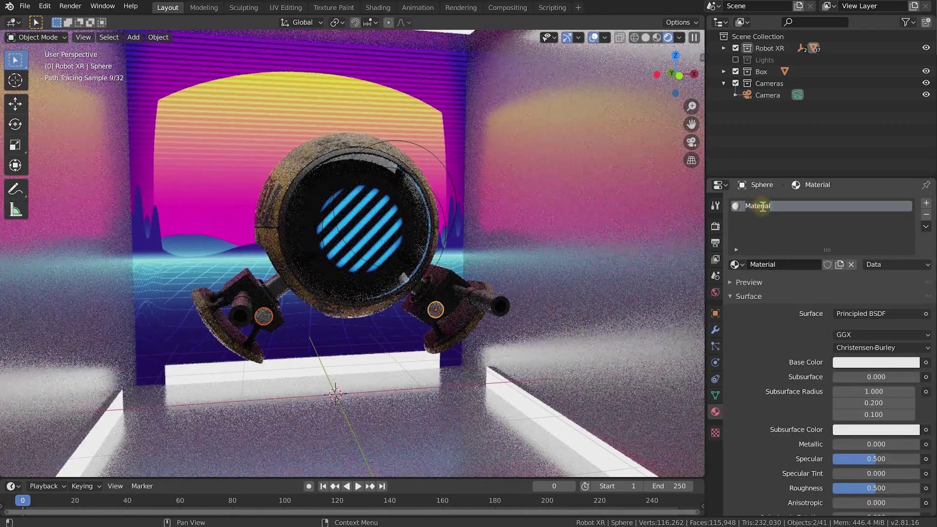
{"action": "type", "text": "Sensor Target"}
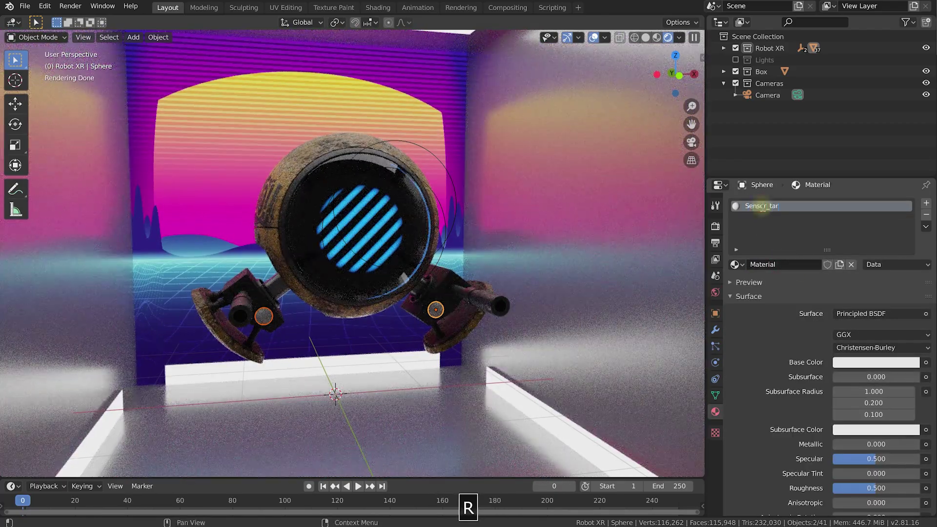
{"action": "key", "text": "Return"}
{"action": "left_click", "coordinate": [862, 314]}
{"action": "left_click", "coordinate": [778, 81]}
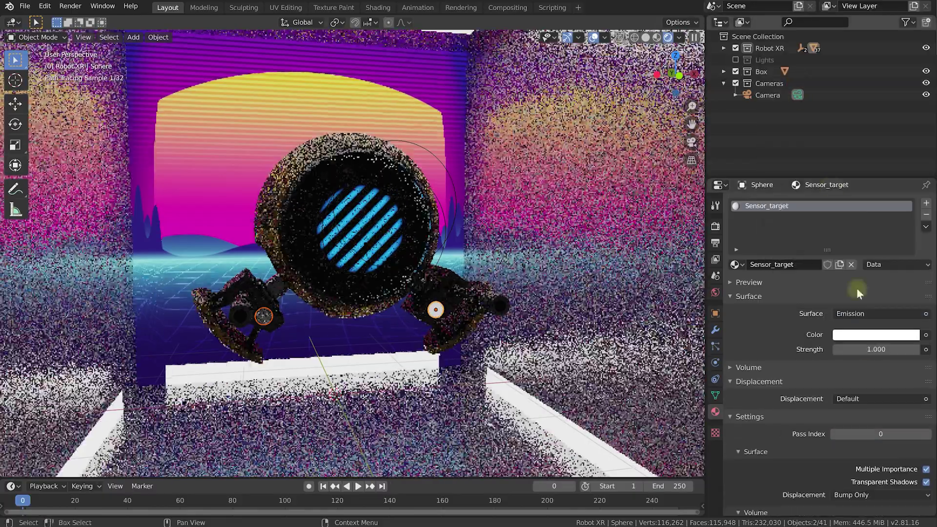
{"action": "left_click", "coordinate": [877, 335]}
{"action": "left_click", "coordinate": [863, 220]}
{"action": "left_click_drag", "start_coordinate": [864, 220], "coordinate": [859, 250]}
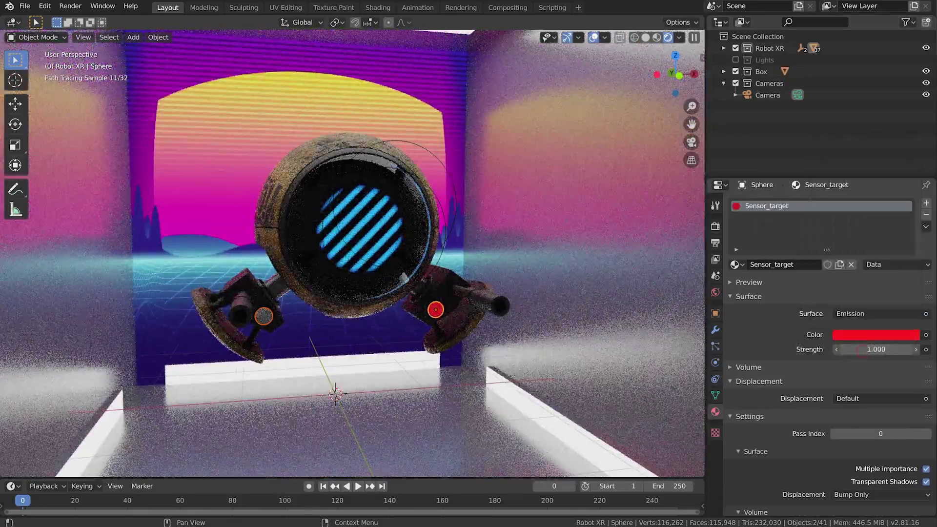
Assign the Sensor_target material to the left sensor sphere, Sphere.001.
{"action": "left_click", "coordinate": [266, 320]}
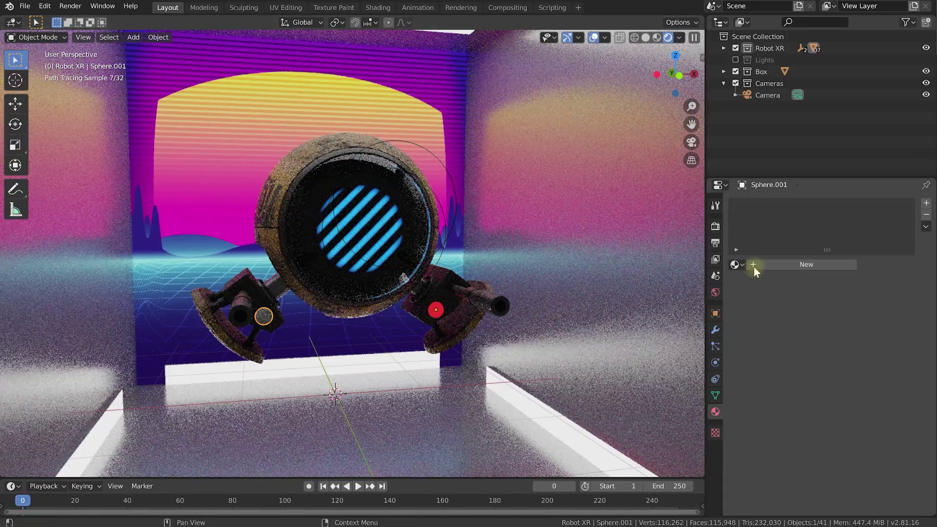
{"action": "left_click", "coordinate": [736, 265]}
{"action": "left_click", "coordinate": [752, 384]}
{"action": "left_click", "coordinate": [453, 297]}
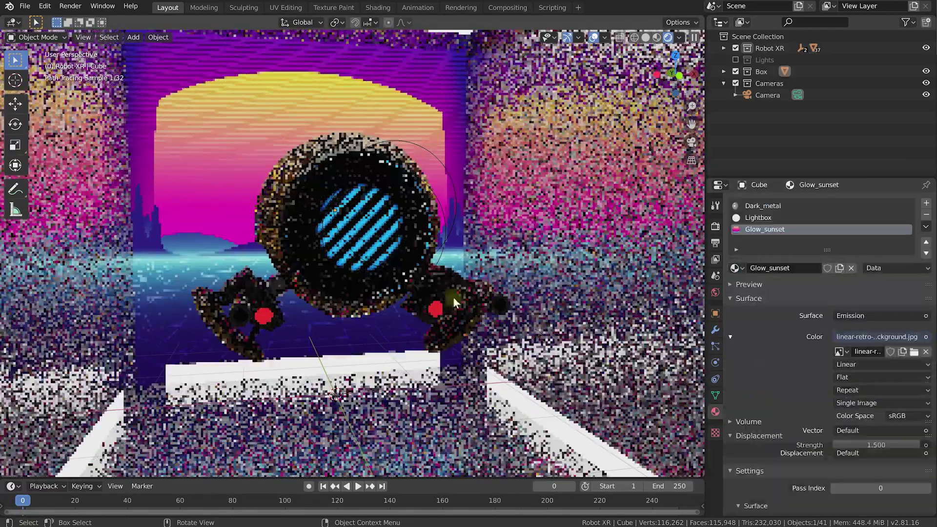
{"action": "scroll", "coordinate": [405, 280], "scroll_direction": "down", "scroll_amount": 3}
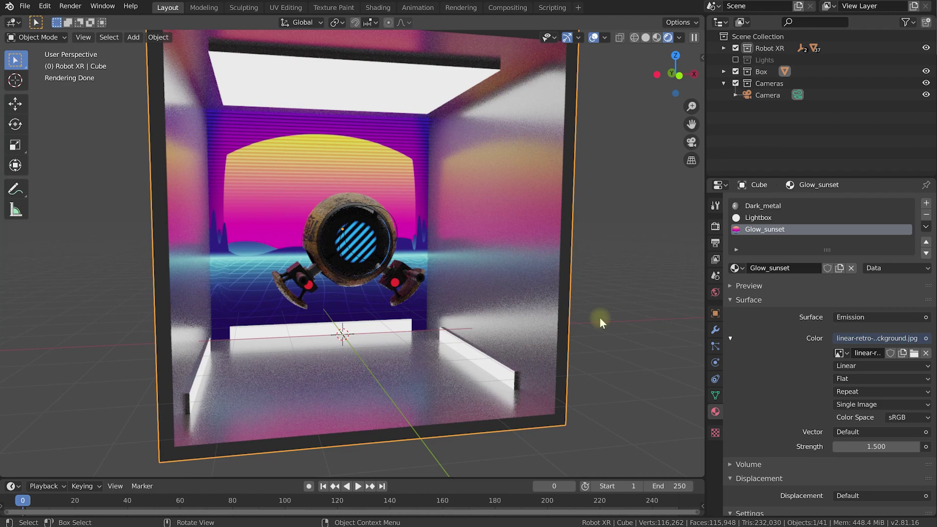
Orbit to a frontal view of the light box and render it in Cycles with F12.
{"action": "mouse_move", "coordinate": [599, 318]}
{"action": "middle_mouse_down"}
{"action": "mouse_move", "coordinate": [597, 221]}
{"action": "mouse_move", "coordinate": [423, 230]}
{"action": "middle_mouse_up"}
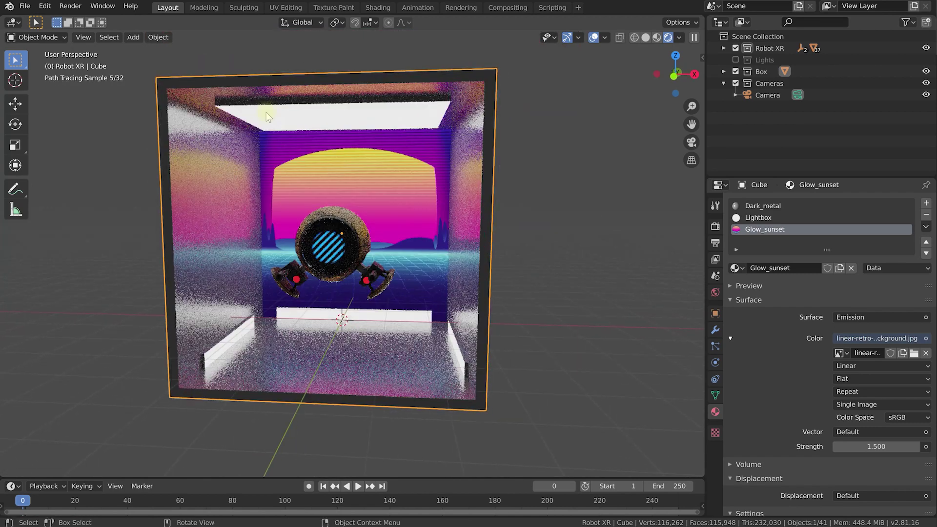
{"action": "middle_click_drag", "start_coordinate": [308, 256], "coordinate": [571, 375]}
{"action": "key", "text": "F12"}
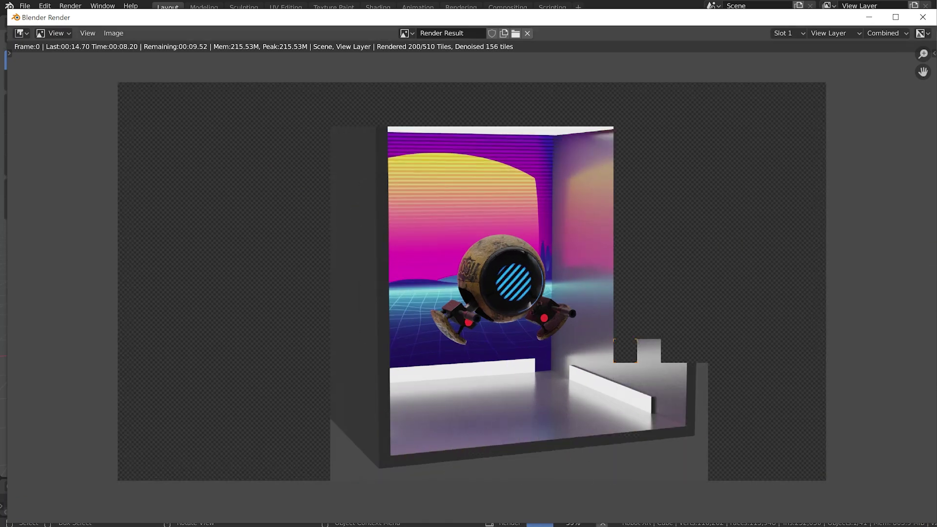